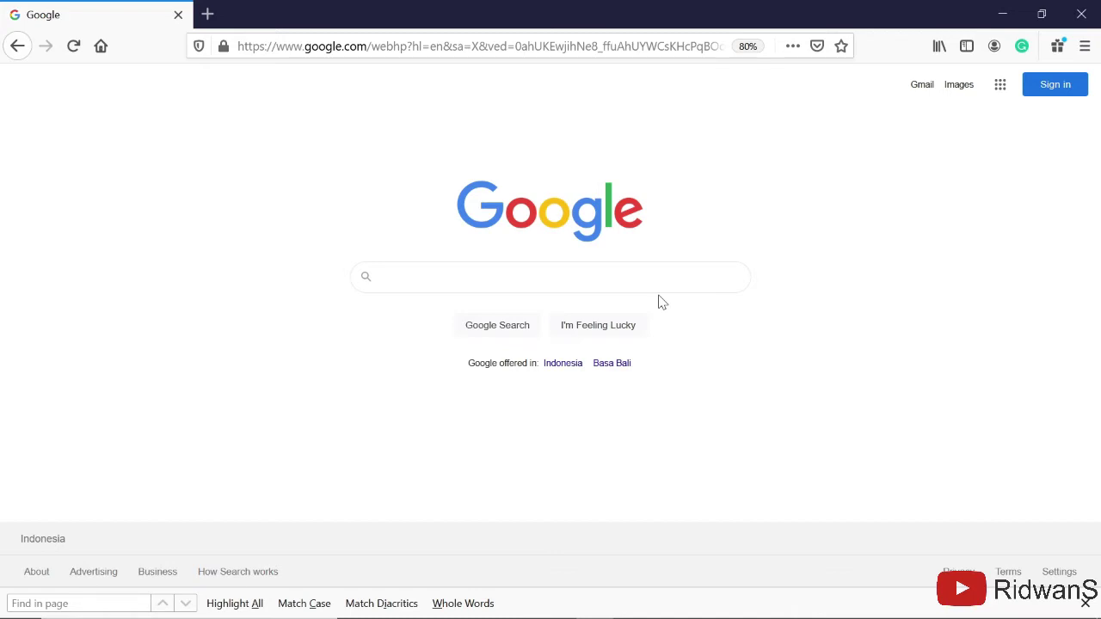
# - Search the web for 'zotero'
pyautogui.click(549, 289)
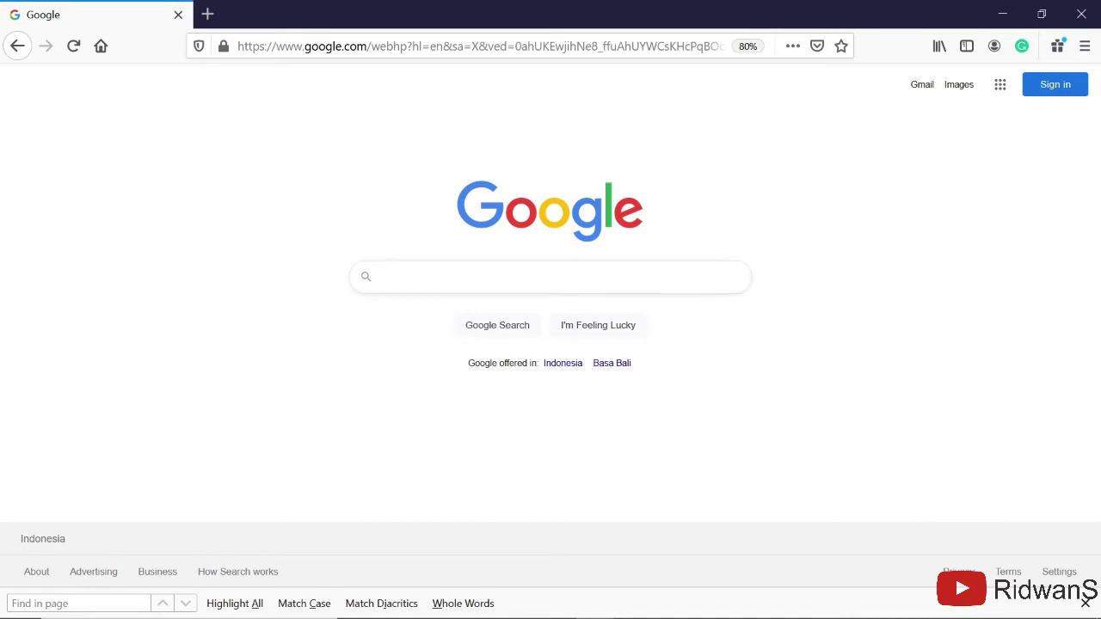
pyautogui.write('zote')
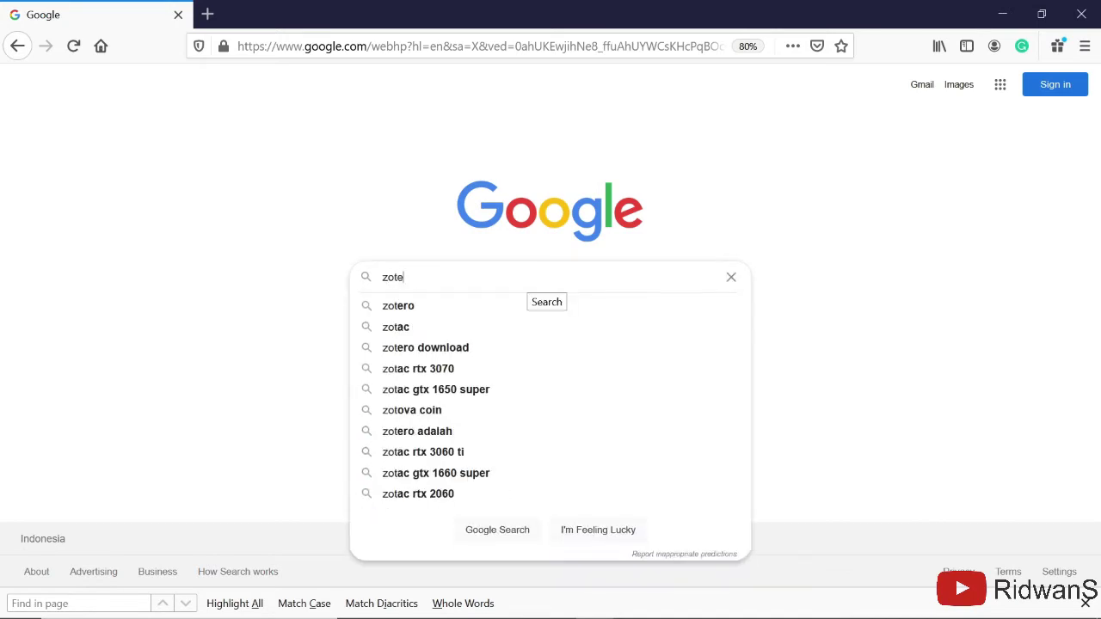
pyautogui.write('ro')
pyautogui.press('Return')
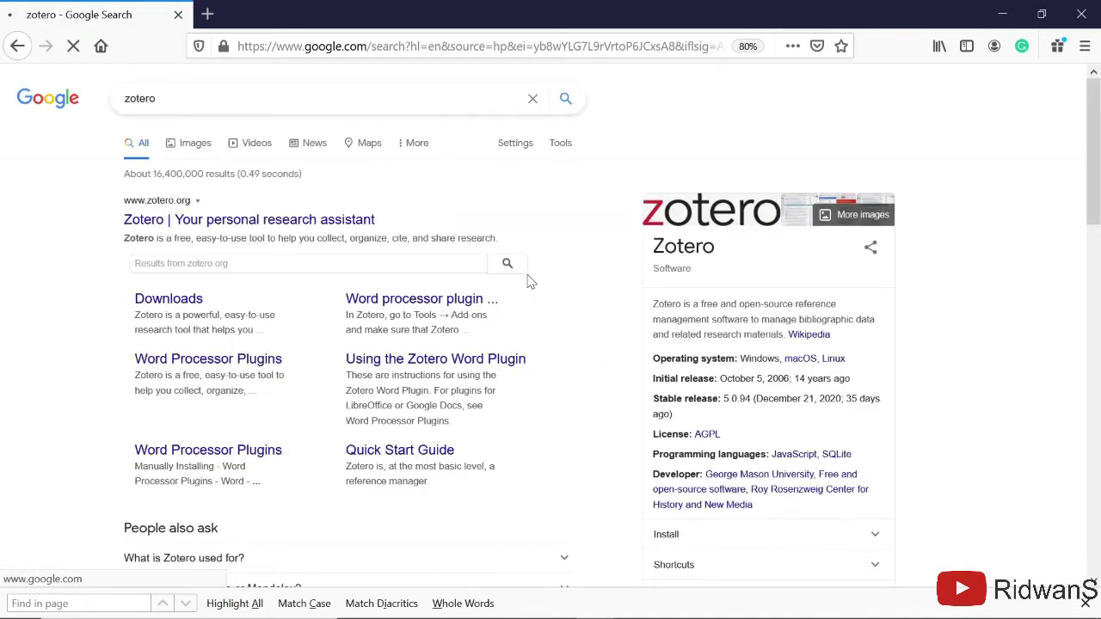
# - Open zotero.org in a new tab and go to its Downloads page for Zotero 5.0 for Windows
pyautogui.rightClick(239, 230)
pyautogui.click(251, 235)
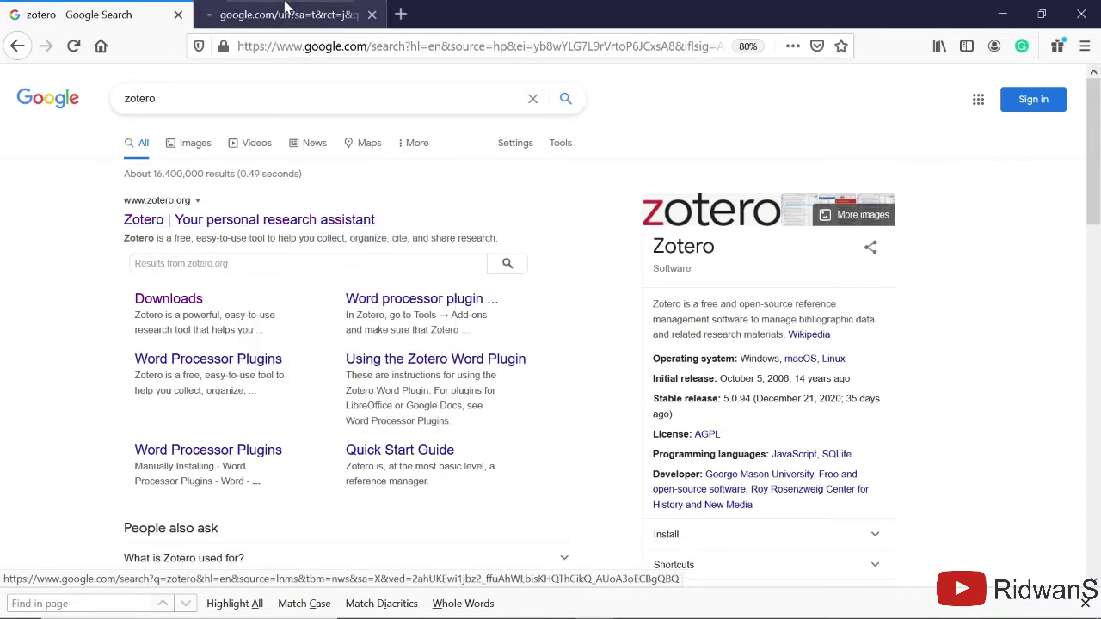
pyautogui.click(284, 15)
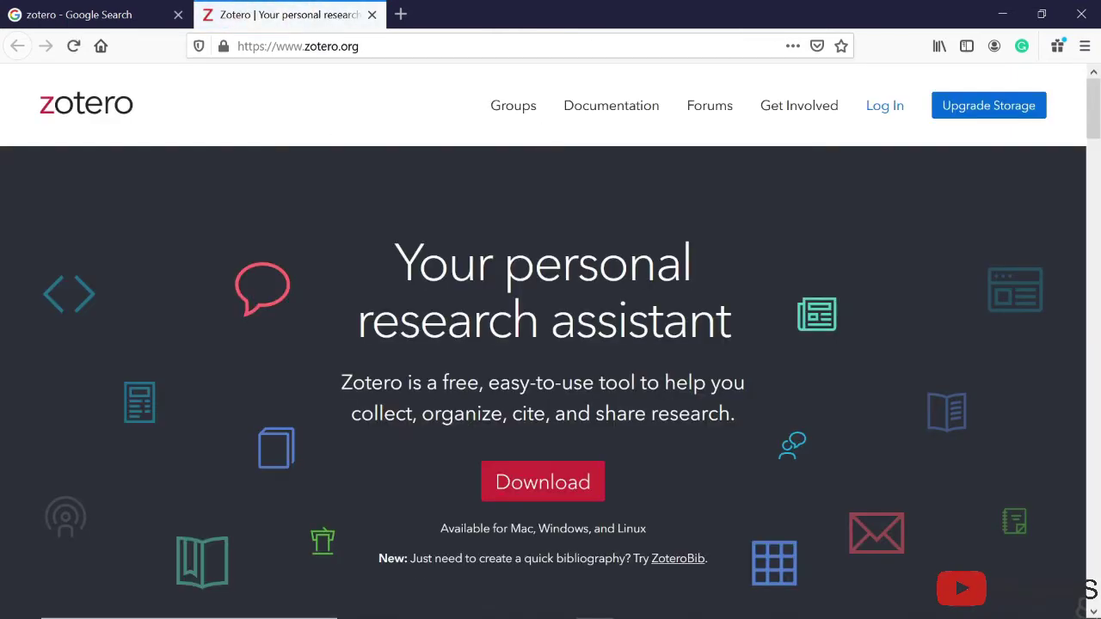
pyautogui.click(553, 487)
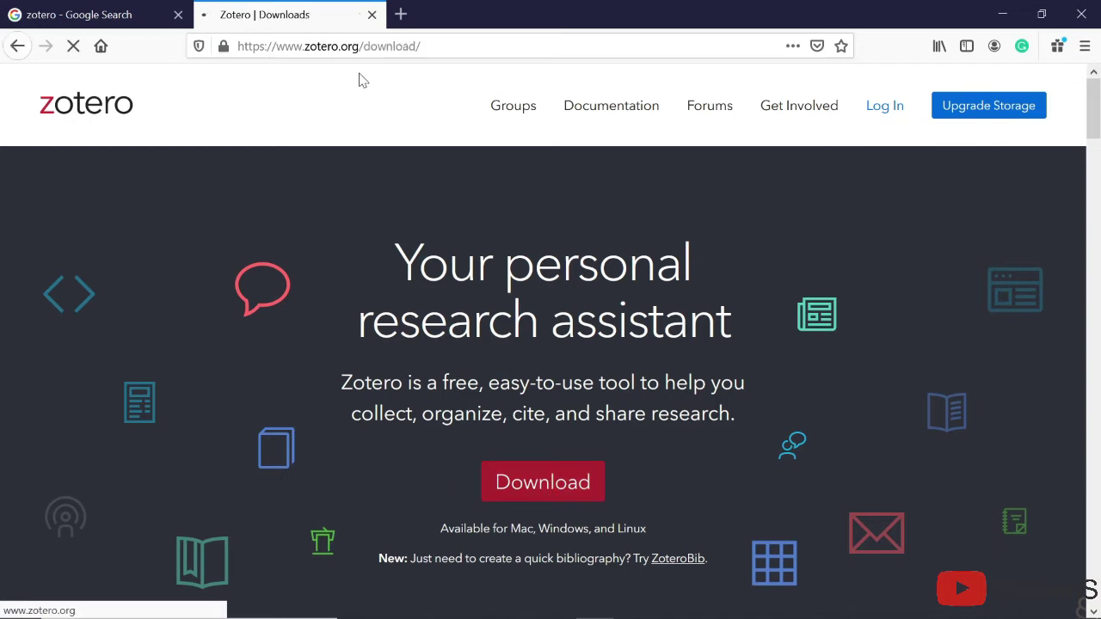
pyautogui.scroll(-2, 526, 160)
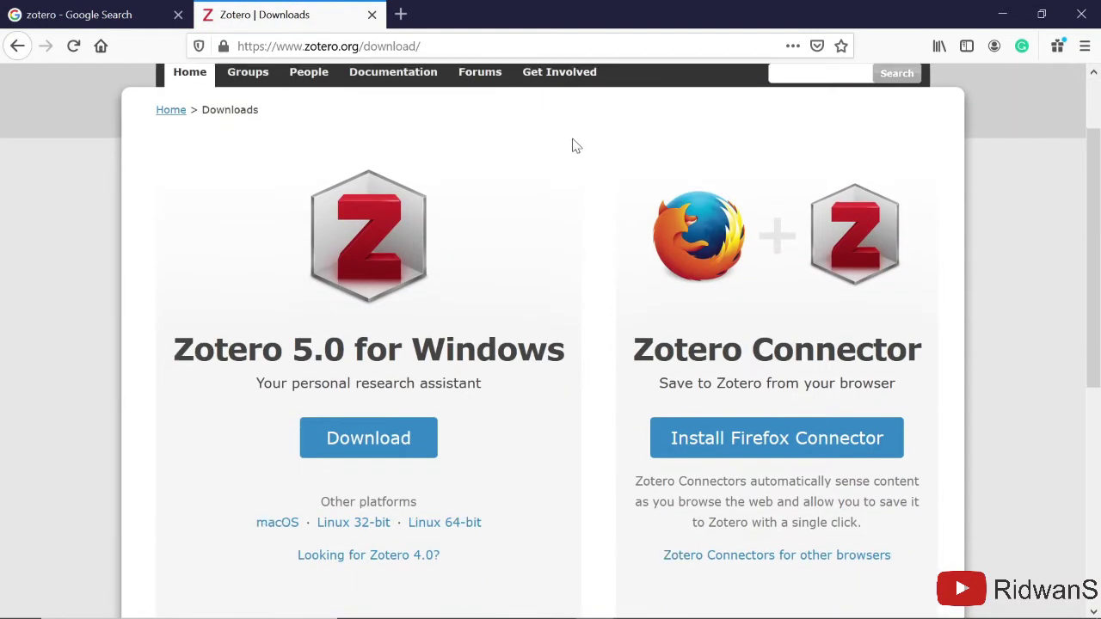
pyautogui.scroll(-2, 575, 146)
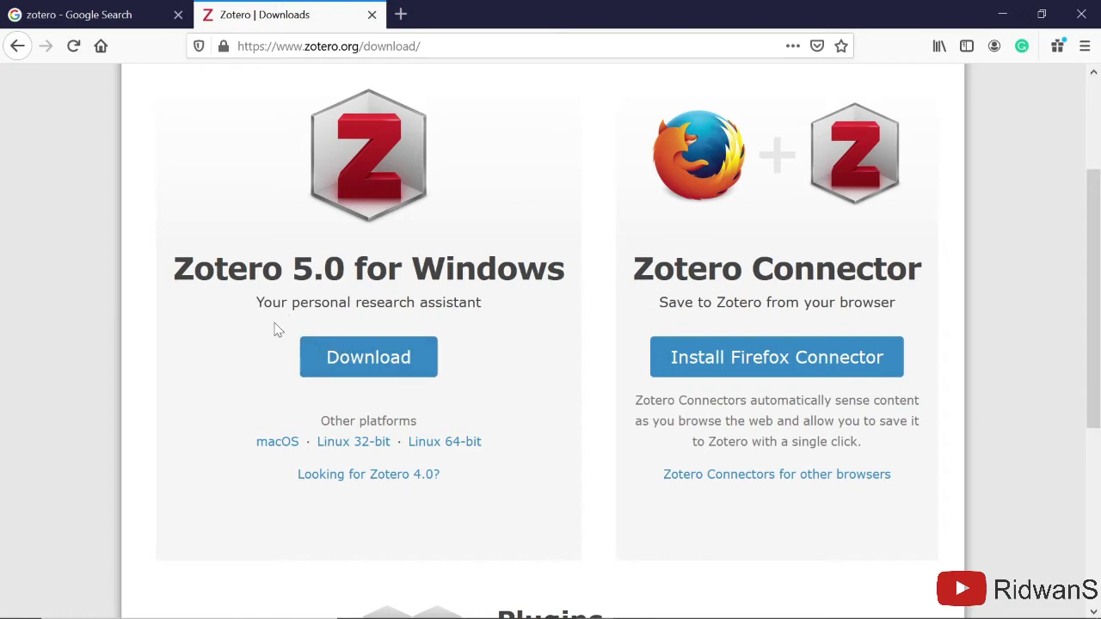
pyautogui.scroll(-3, 369, 246)
pyautogui.scroll(4, 369, 246)
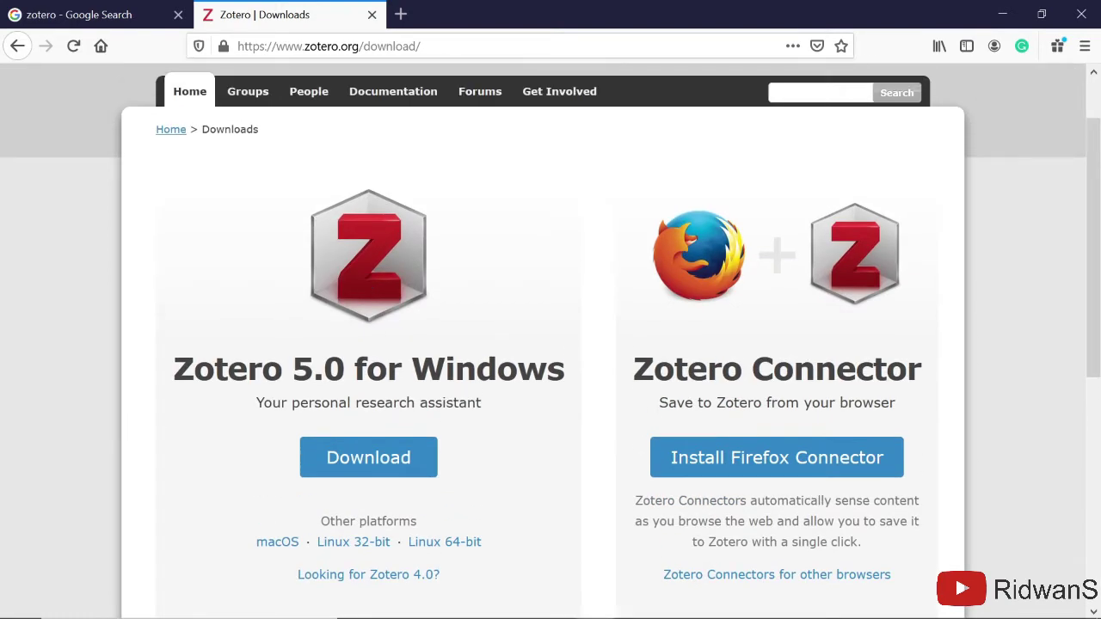
# - Save the Zotero 5.0 for Windows installer, Zotero-5.0.95.1_setup.exe, and check the download's progress
pyautogui.click(376, 457)
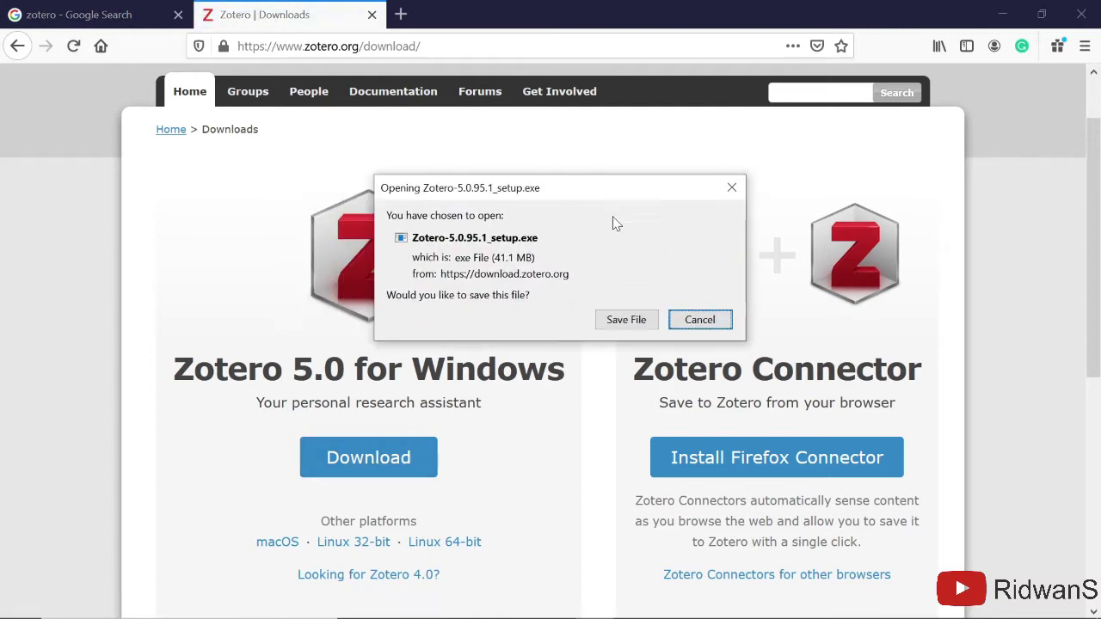
pyautogui.click(616, 321)
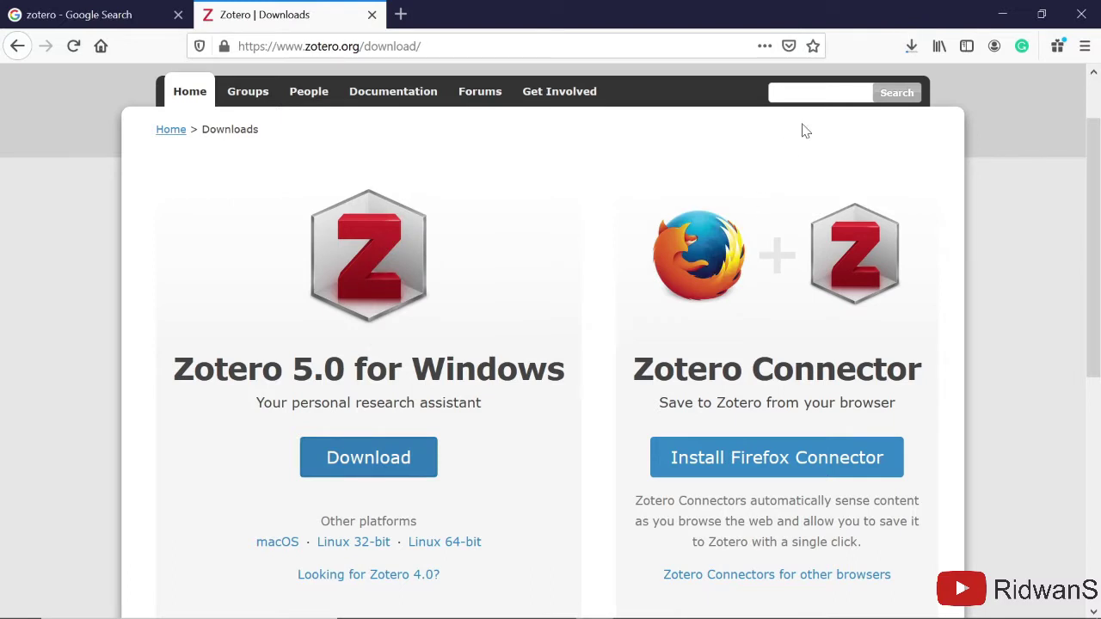
pyautogui.click(911, 46)
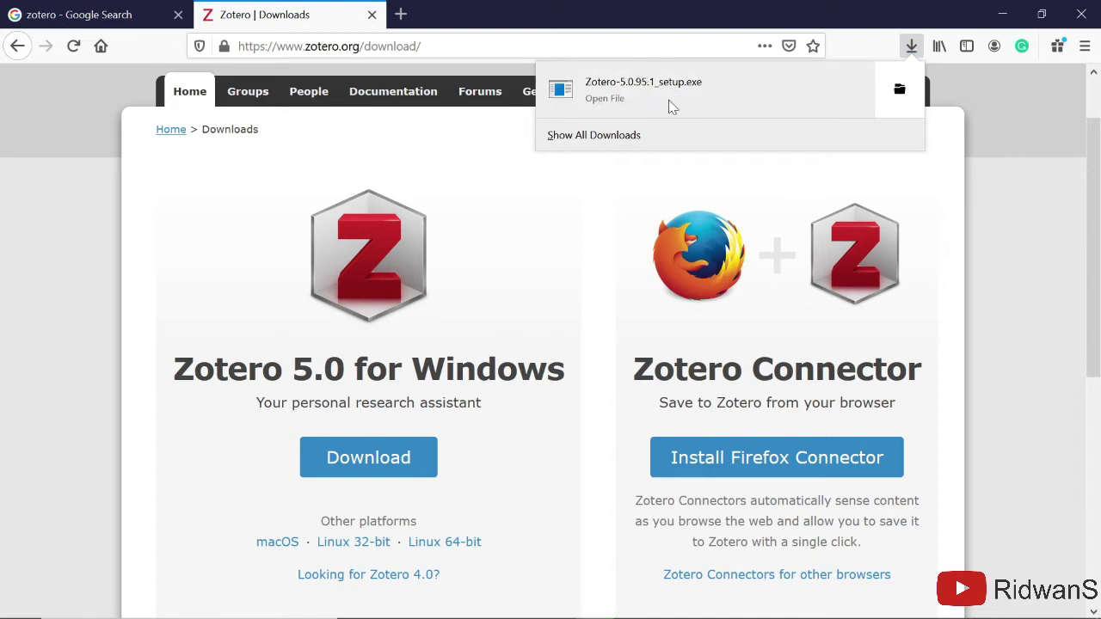
# - Run Zotero-5.0.95.1_setup from the Downloads folder, then minimize Explorer and Firefox
pyautogui.click(899, 93)
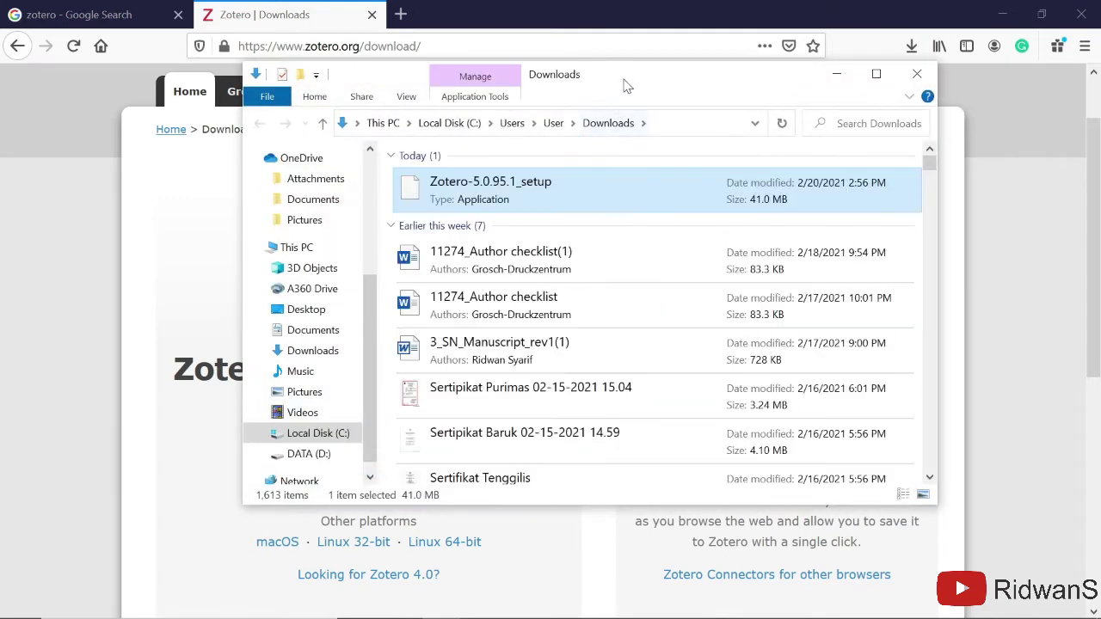
pyautogui.moveTo(628, 80); pyautogui.dragTo(617, 74)
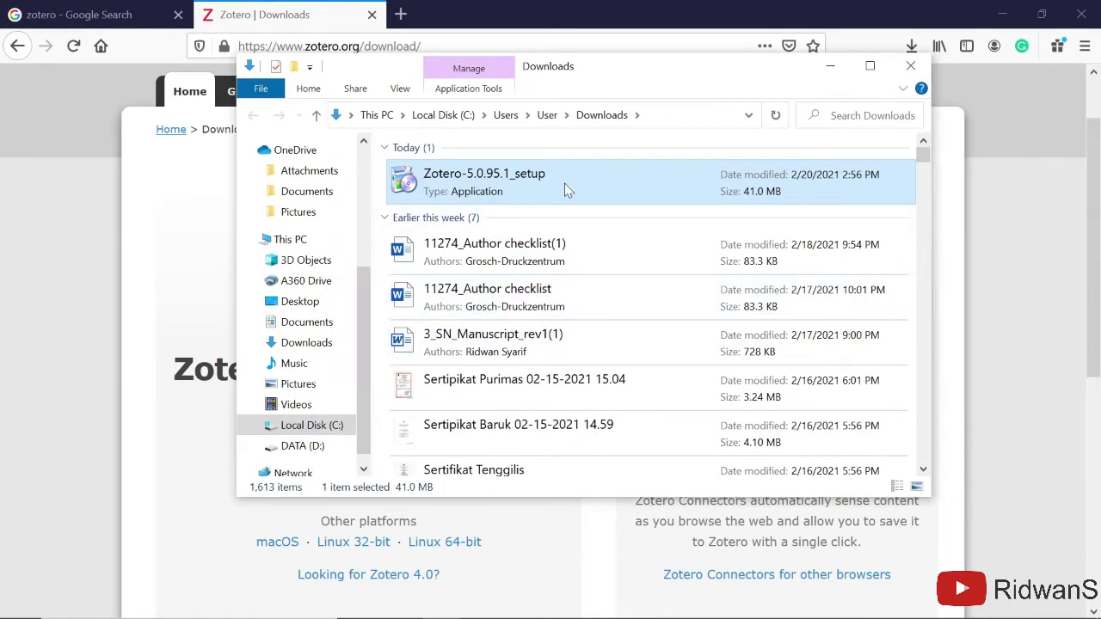
pyautogui.doubleClick(453, 185)
pyautogui.click(831, 65)
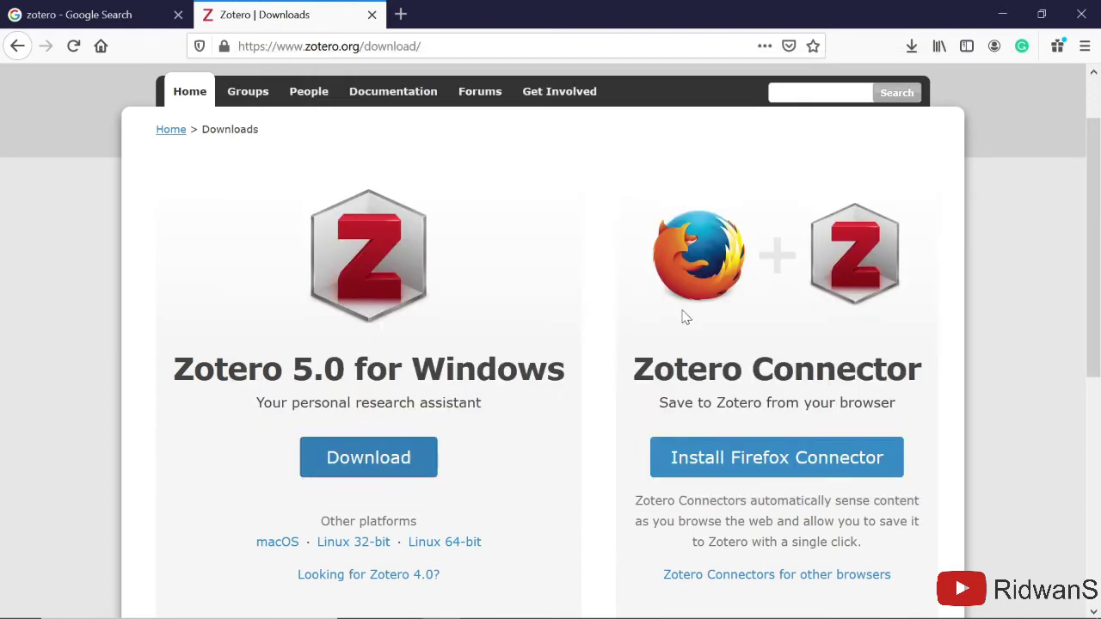
pyautogui.click(1002, 15)
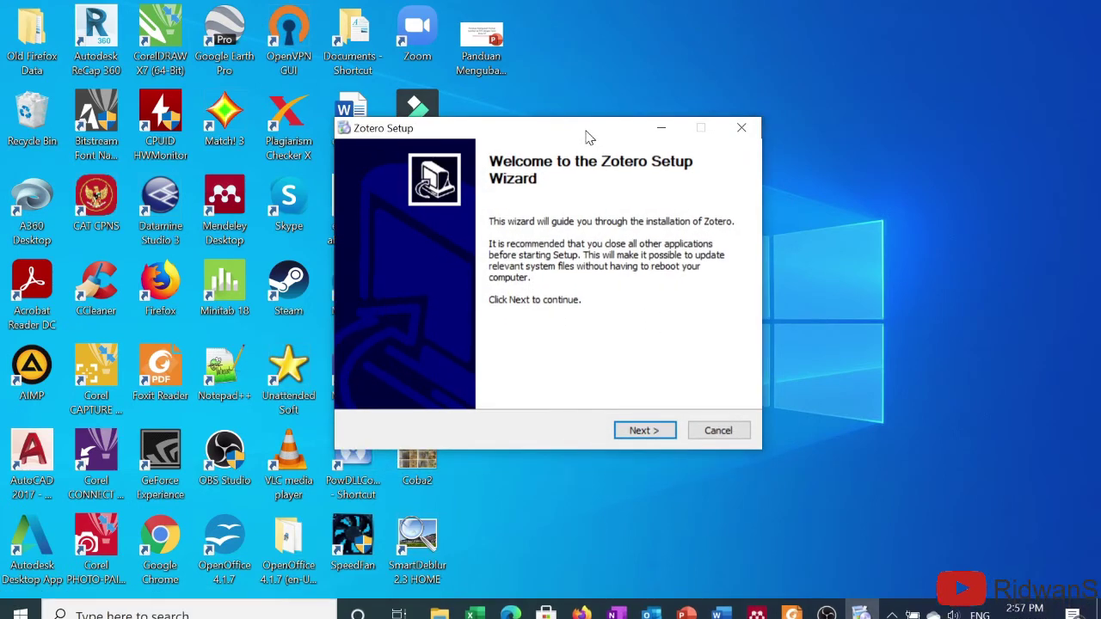
# - Install Zotero with the Standard setup type and finish with Launch Zotero now checked
pyautogui.click(646, 431)
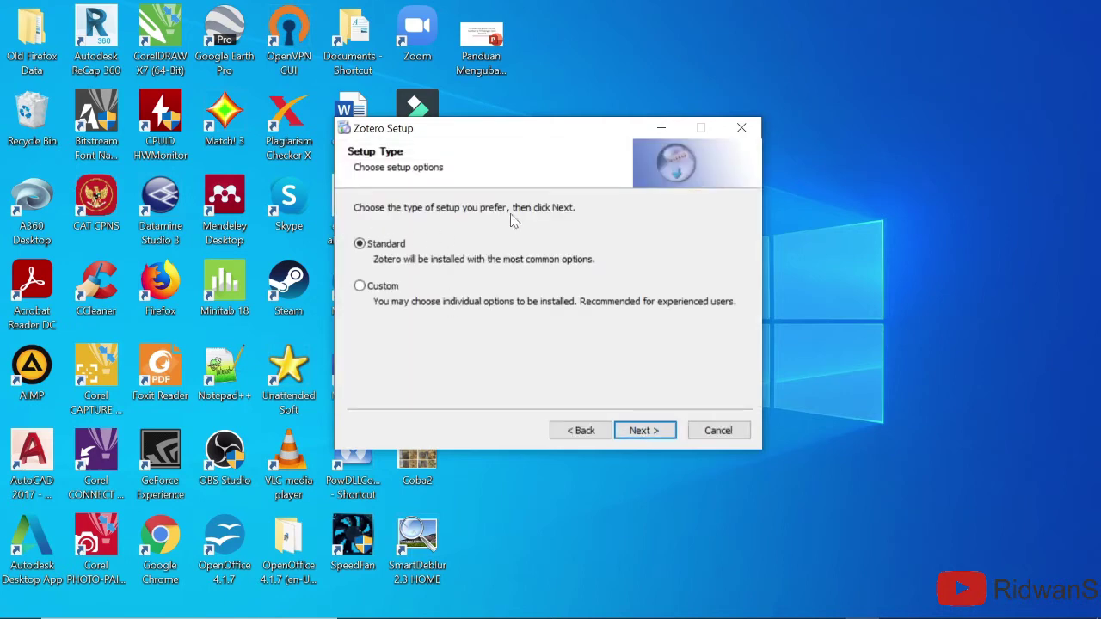
pyautogui.click(650, 432)
pyautogui.click(663, 437)
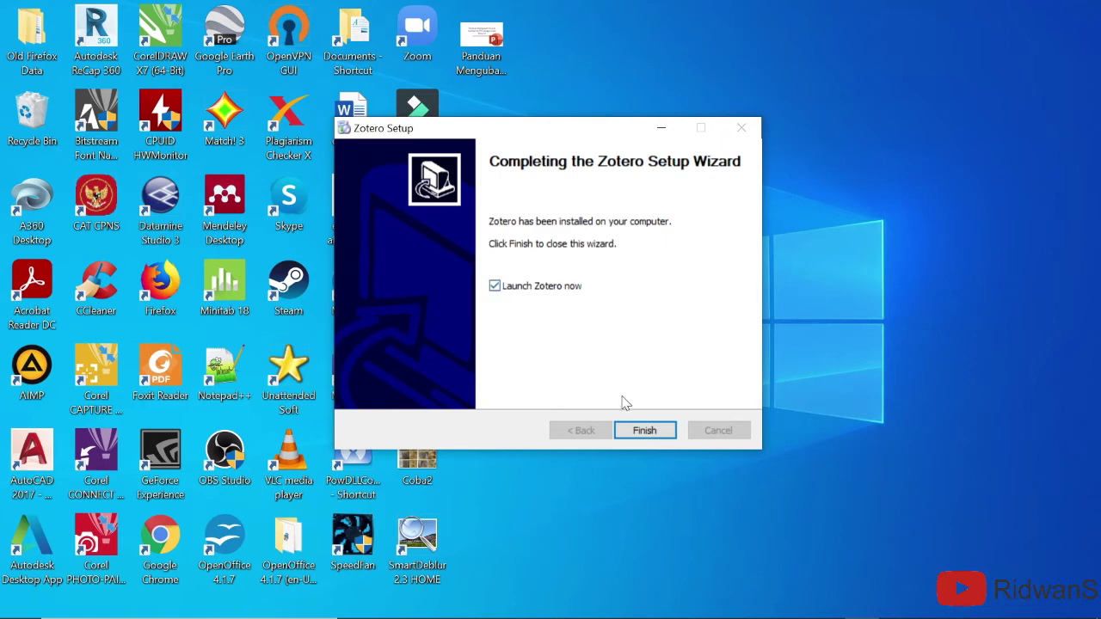
pyautogui.click(645, 431)
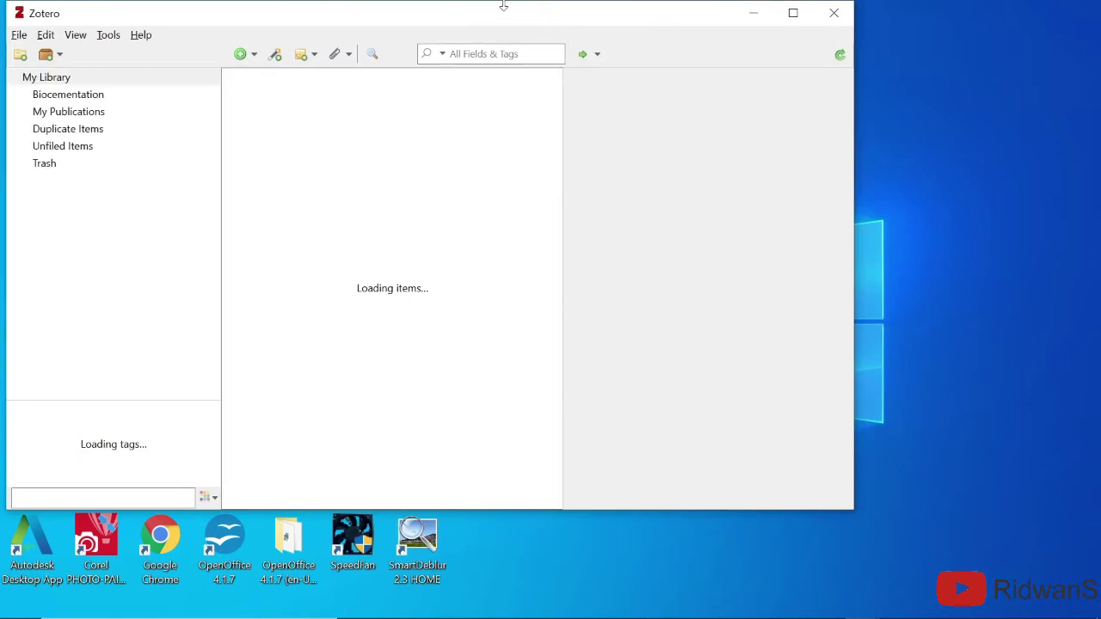
# - Move the Zotero window, view details of a few library items, then minimize it
pyautogui.moveTo(478, 13); pyautogui.dragTo(568, 43)
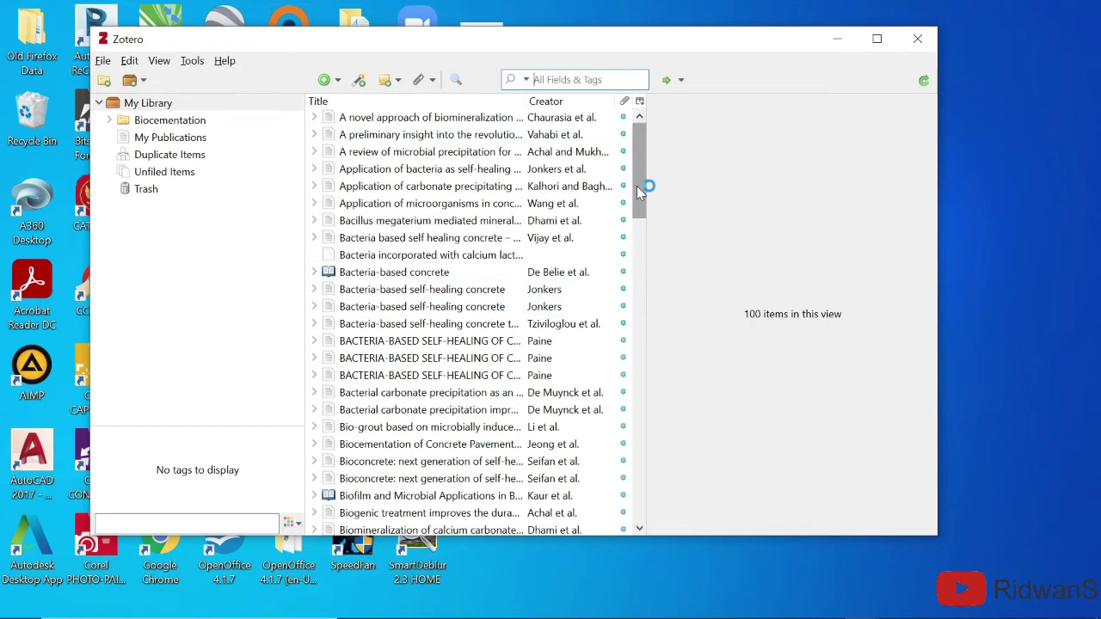
pyautogui.click(430, 117)
pyautogui.scroll(-2, 639, 207)
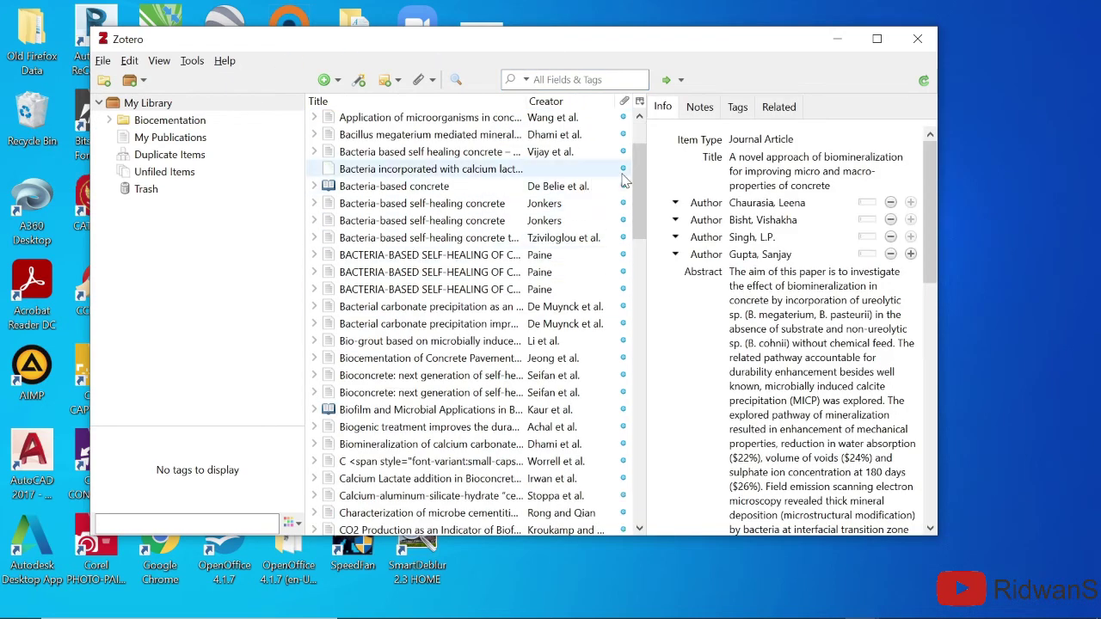
pyautogui.scroll(-1, 639, 206)
pyautogui.scroll(3, 639, 207)
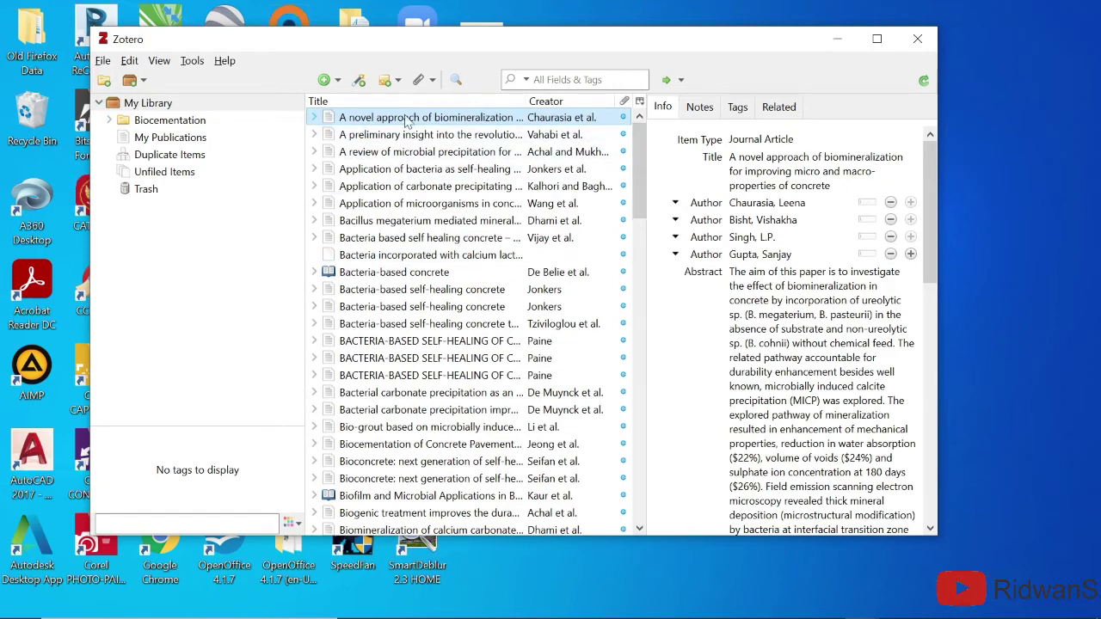
pyautogui.click(495, 152)
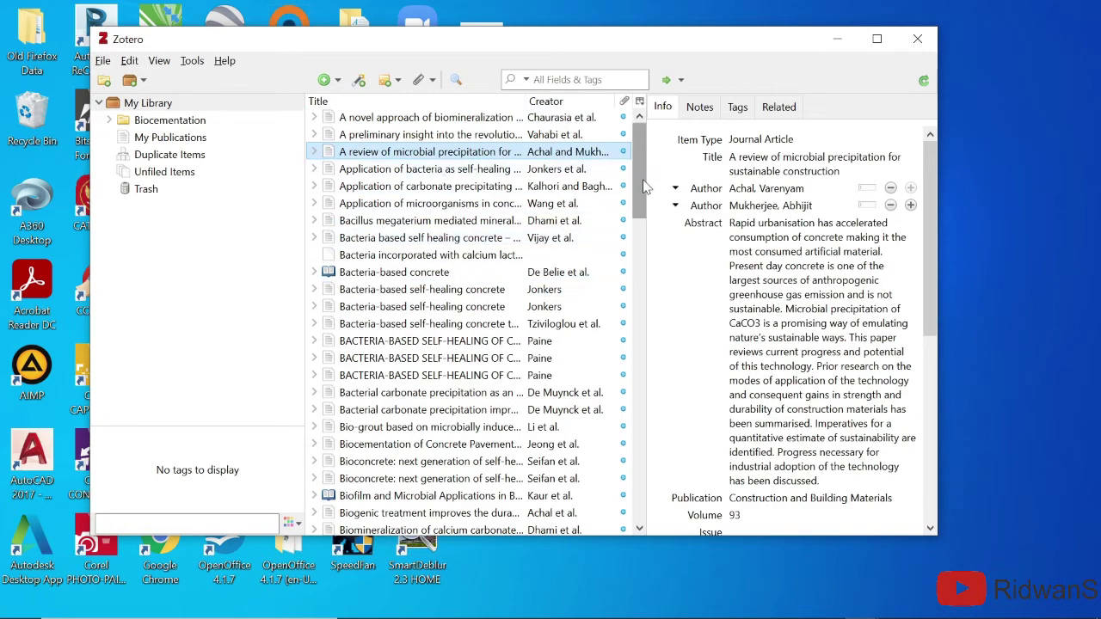
pyautogui.scroll(-4, 645, 187)
pyautogui.scroll(4, 645, 187)
pyautogui.click(798, 171)
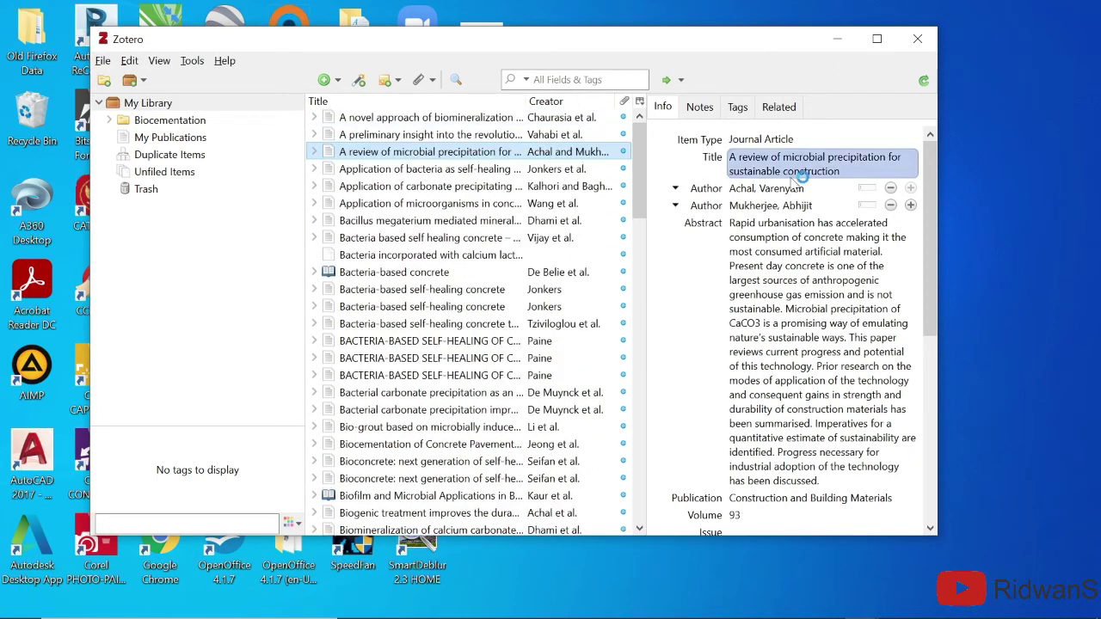
pyautogui.click(835, 40)
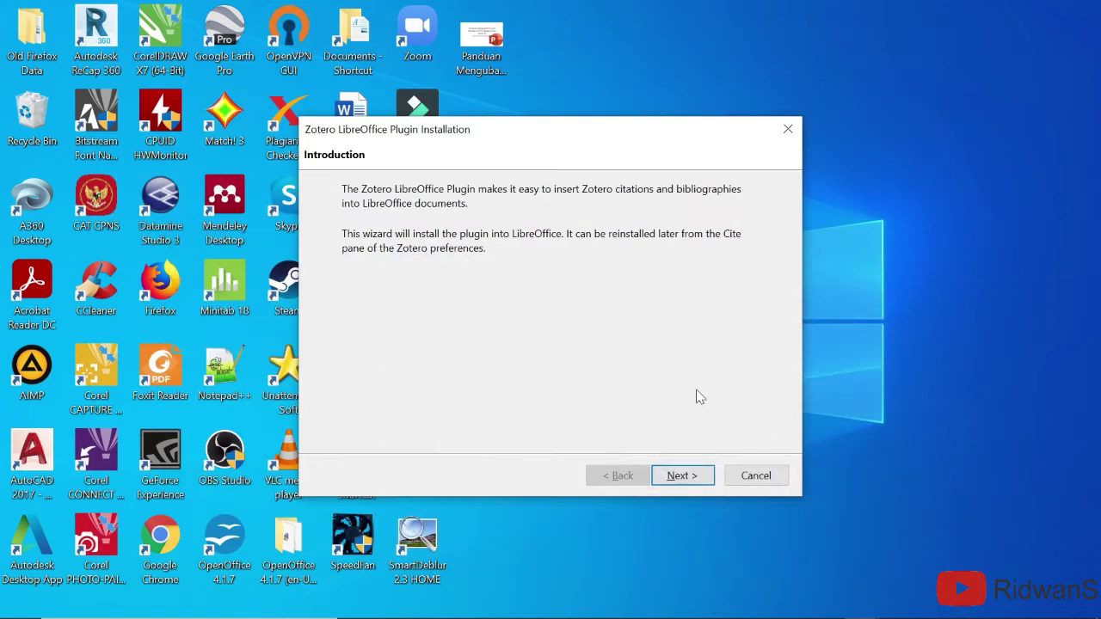
# - Advance the LibreOffice plugin wizard with manual installation, closing the browser it opened
pyautogui.click(680, 480)
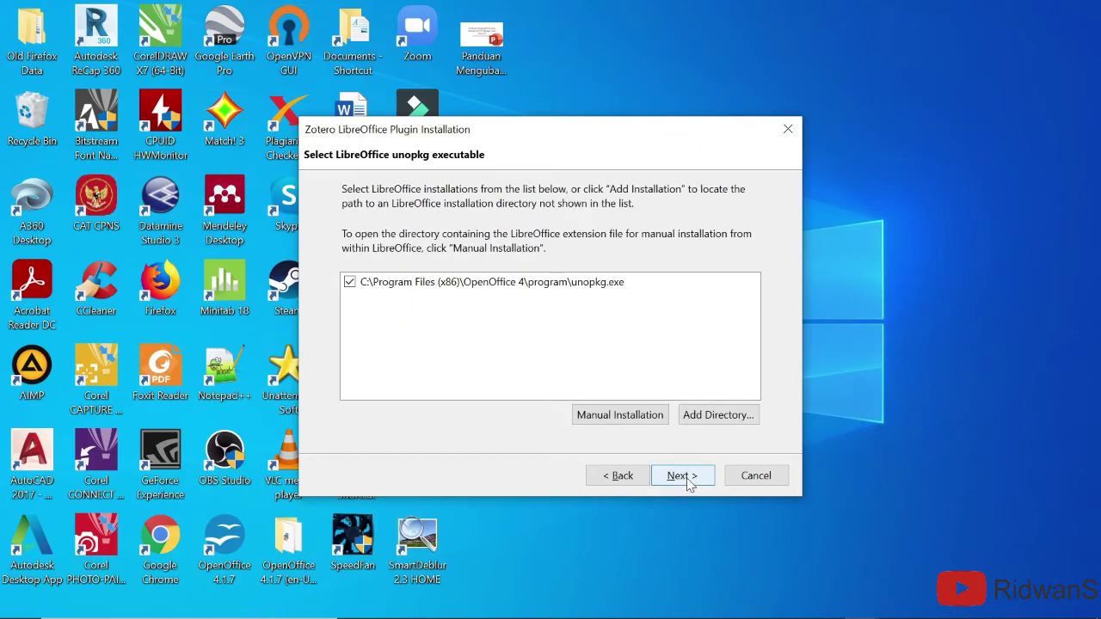
pyautogui.click(577, 398)
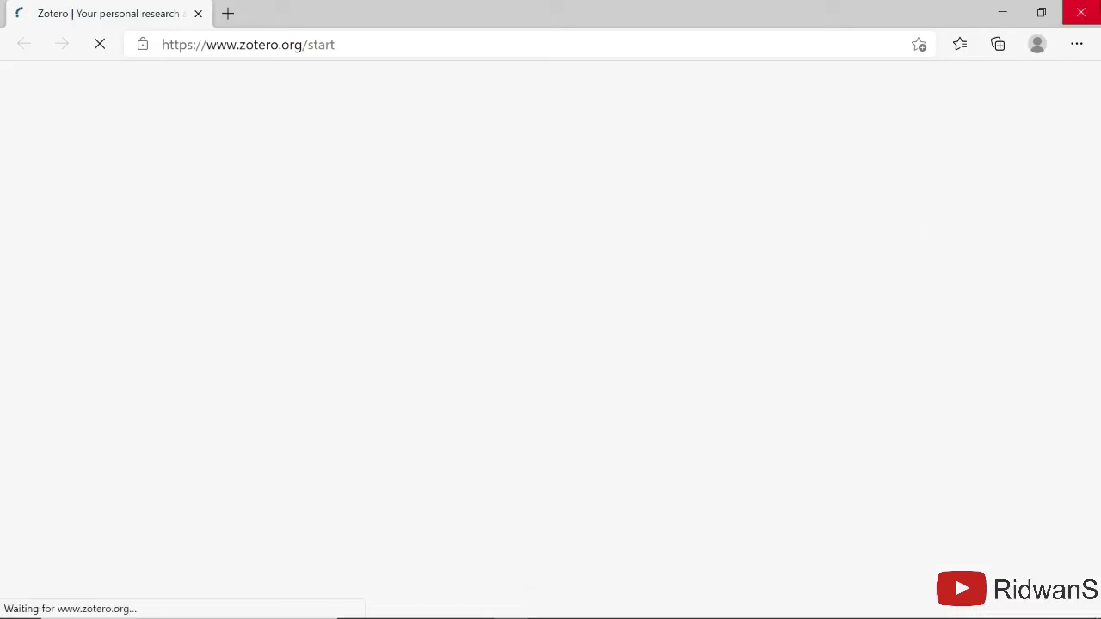
pyautogui.click(1081, 12)
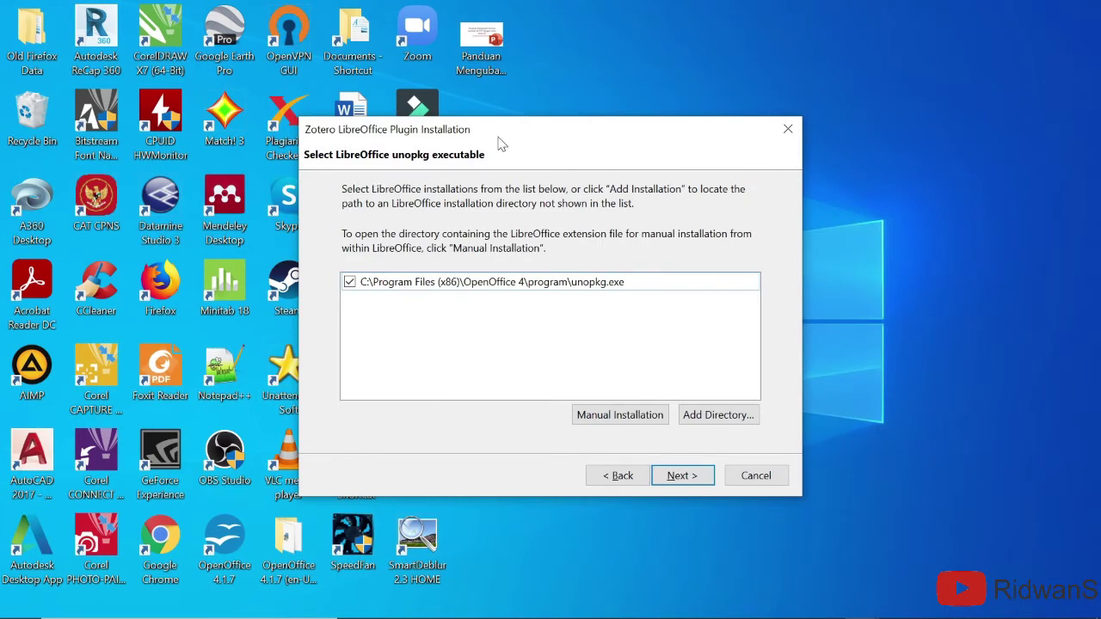
pyautogui.moveTo(502, 144); pyautogui.dragTo(515, 129)
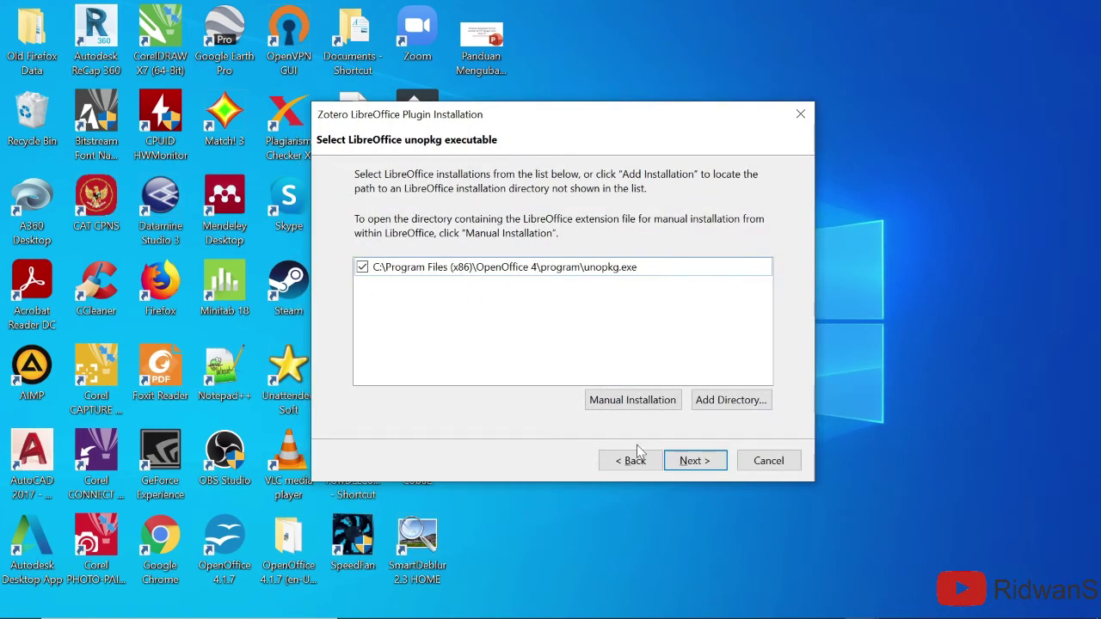
# - Install the plugin into the listed OpenOffice 4 unopkg.exe and finish the wizard
pyautogui.click(690, 462)
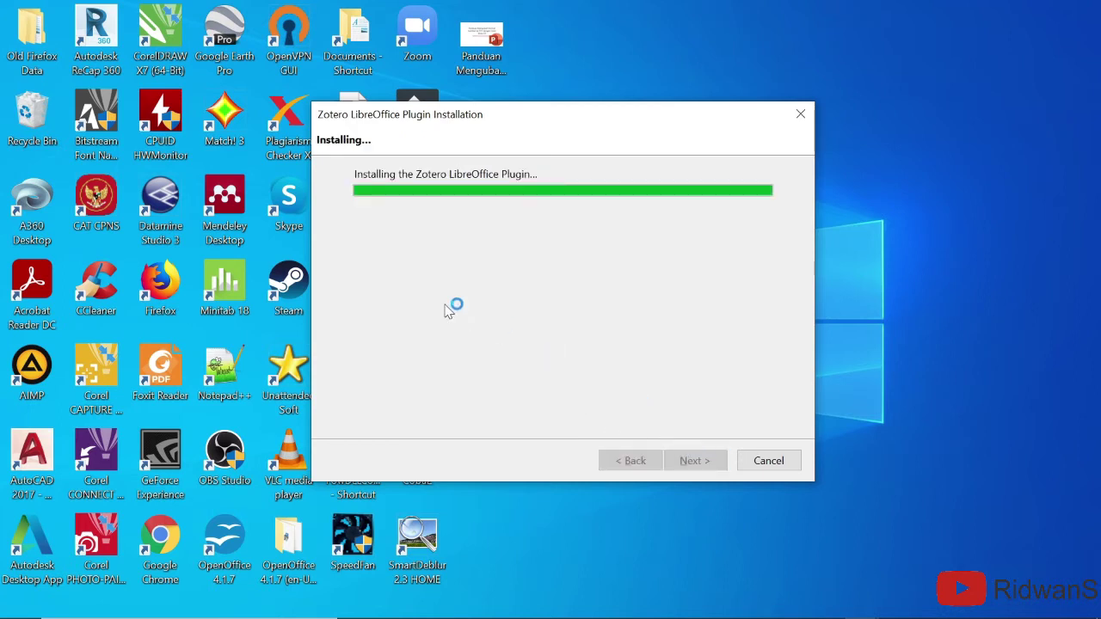
pyautogui.moveTo(536, 123); pyautogui.dragTo(530, 124)
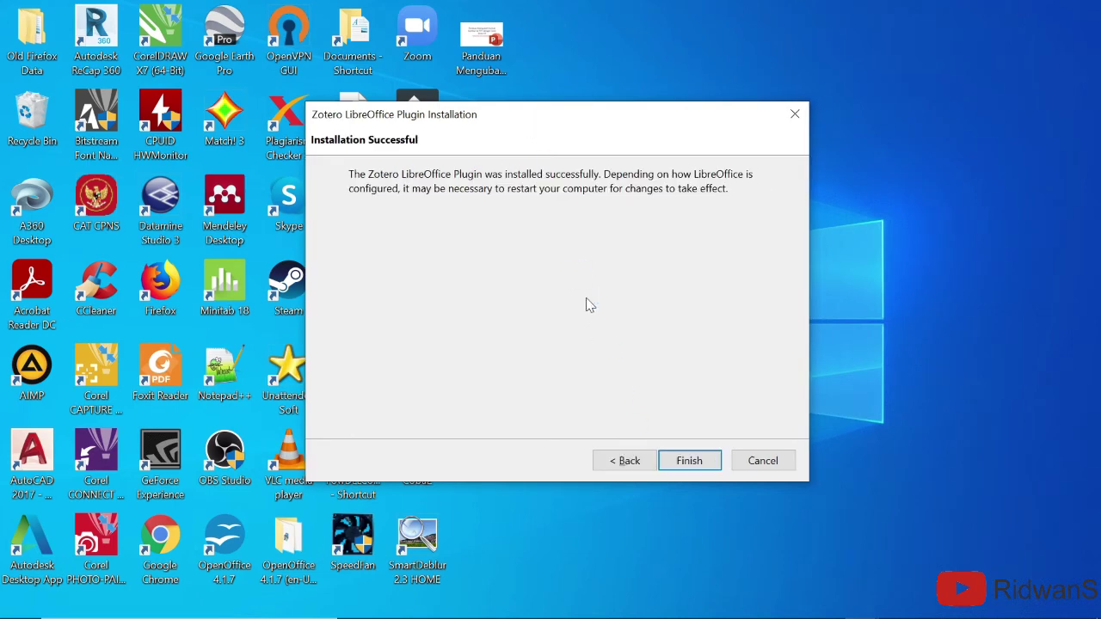
pyautogui.click(689, 465)
pyautogui.moveTo(721, 609)
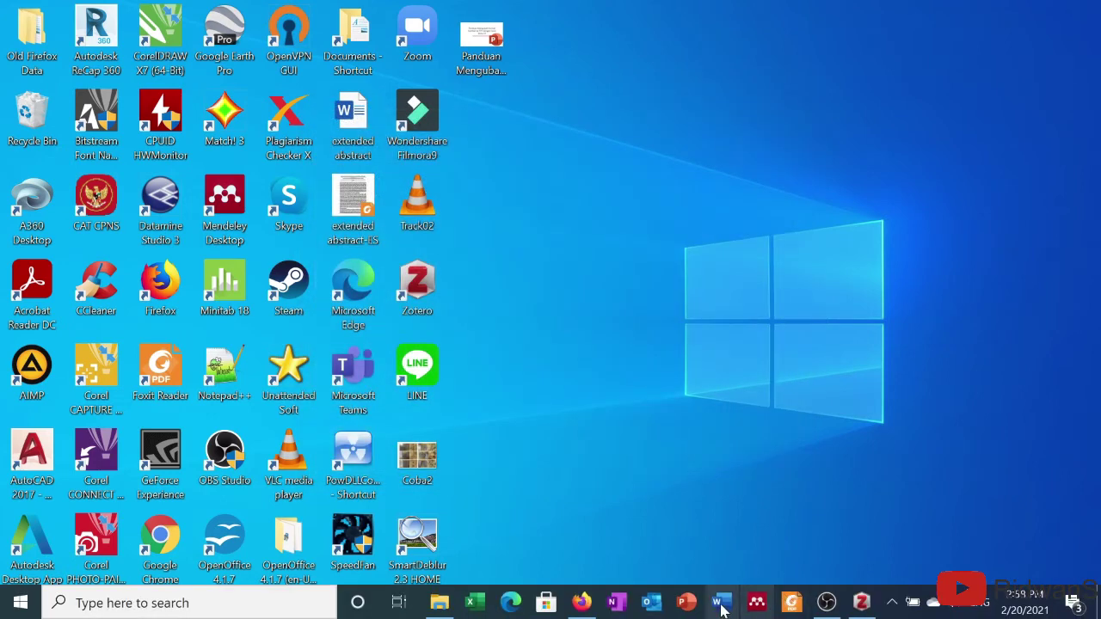
# - Start Word with a blank Document1, view the Zotero tab's citation commands, then return to Home
pyautogui.click(721, 605)
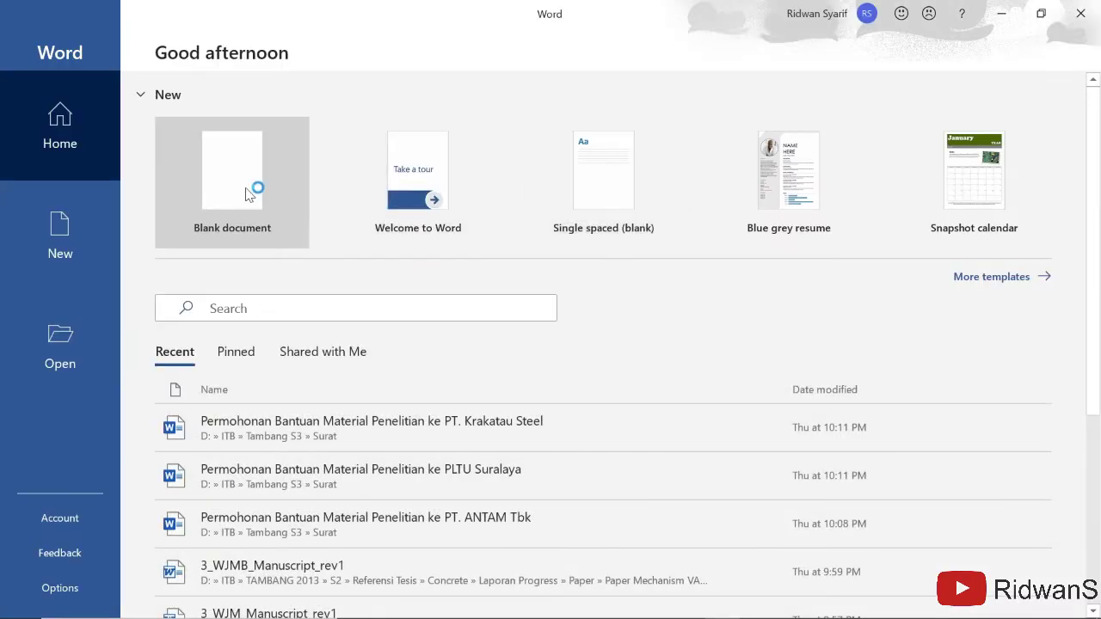
pyautogui.click(247, 187)
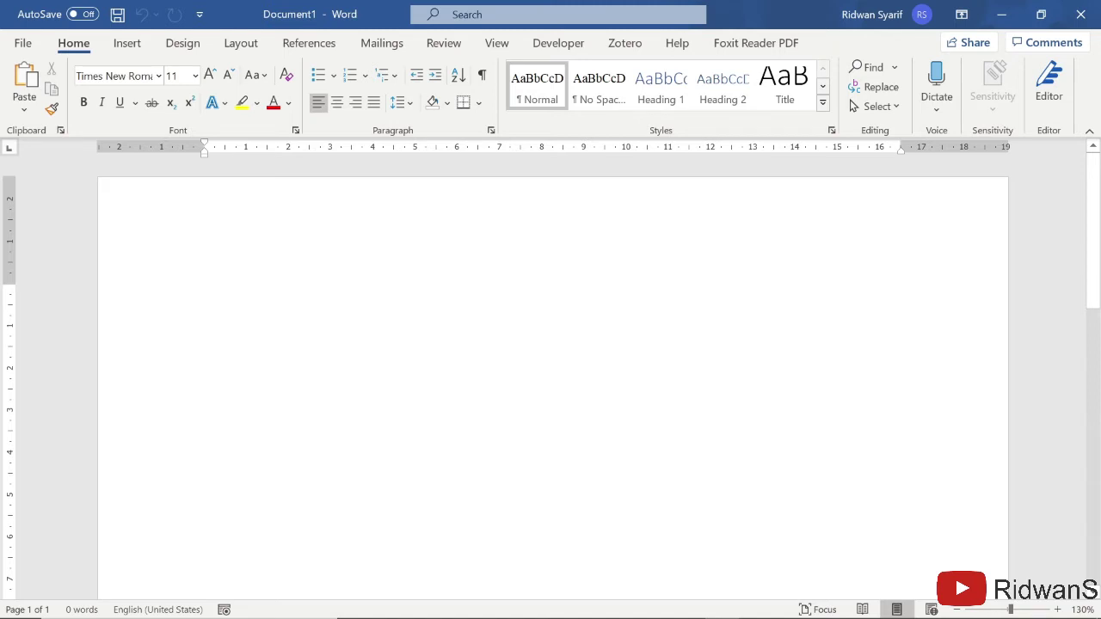
pyautogui.click(624, 47)
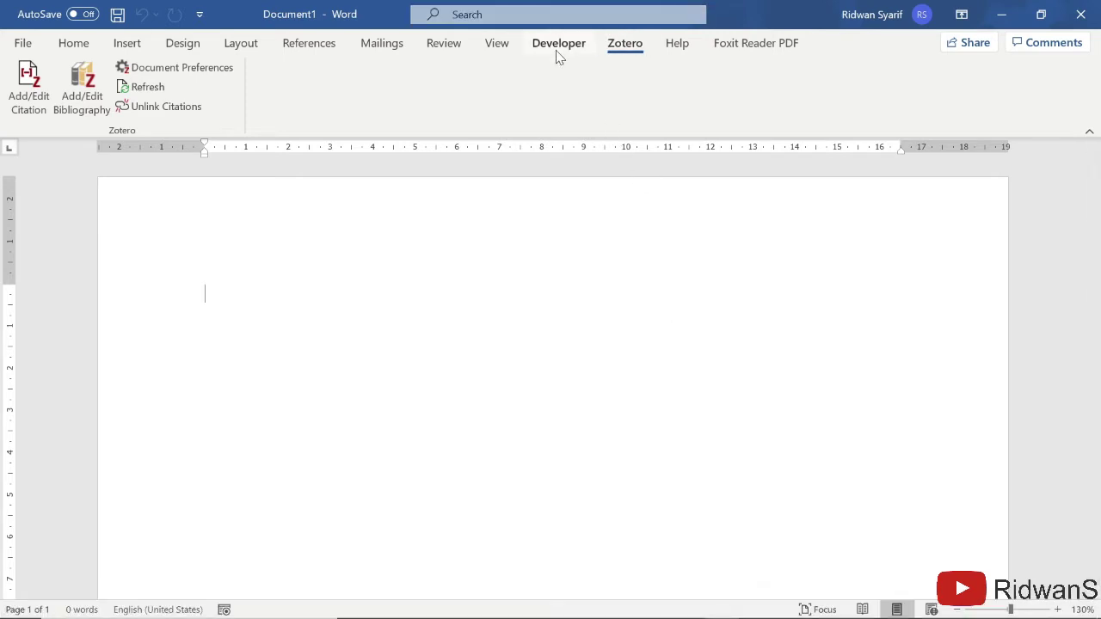
pyautogui.click(84, 45)
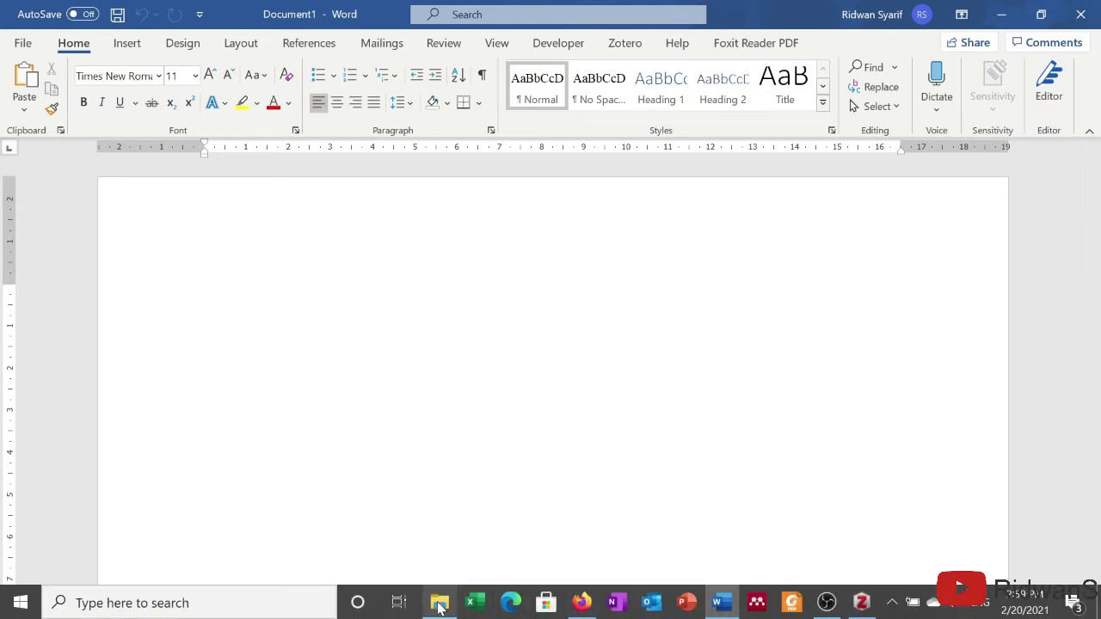
# - In File Explorer, browse Local Disk (C:) into Users > User > Zotero, then back to C:
pyautogui.click(439, 604)
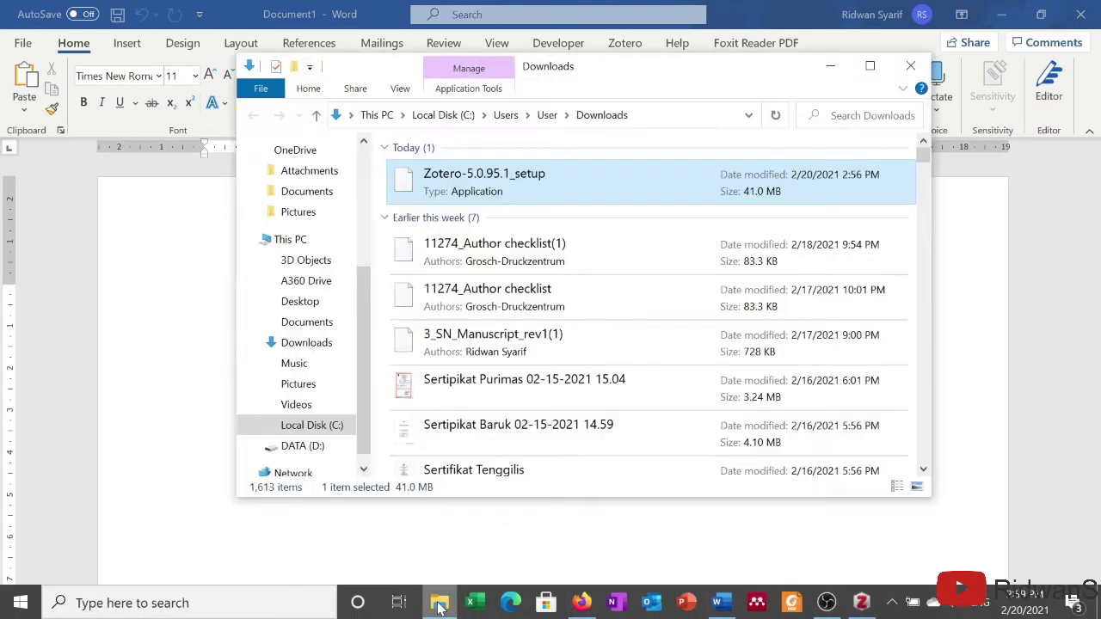
pyautogui.click(315, 427)
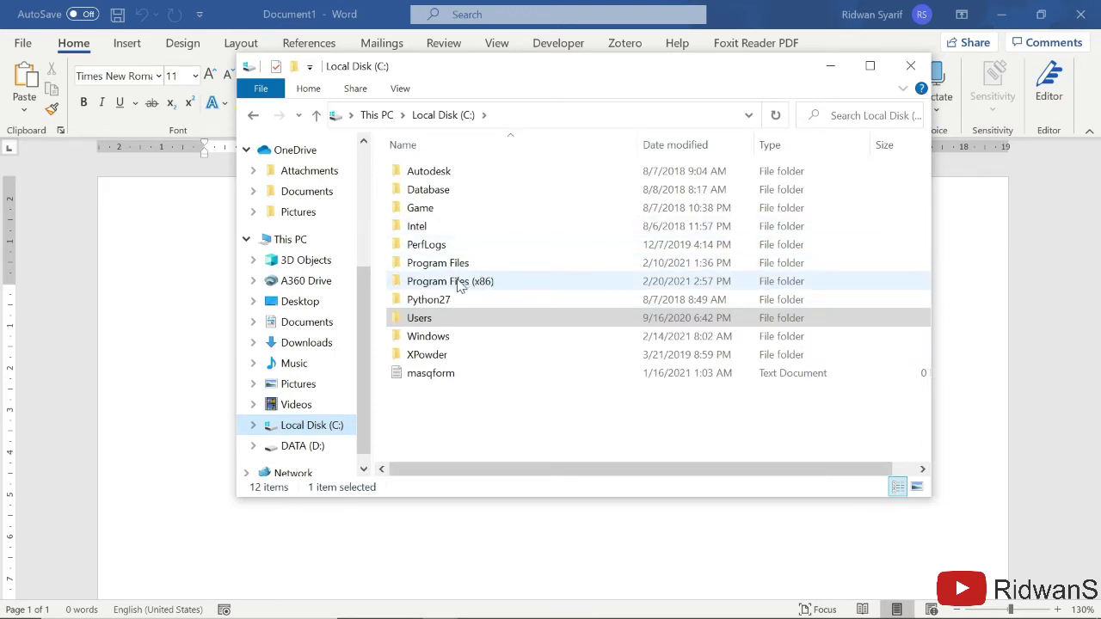
pyautogui.moveTo(553, 74); pyautogui.dragTo(581, 76)
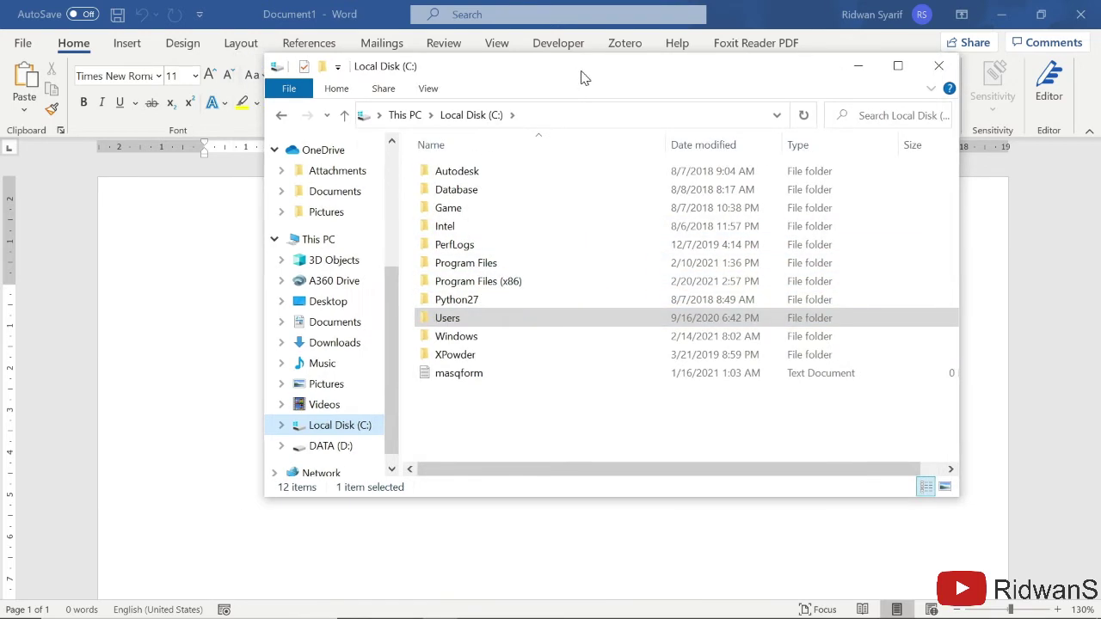
pyautogui.doubleClick(482, 320)
pyautogui.click(507, 193)
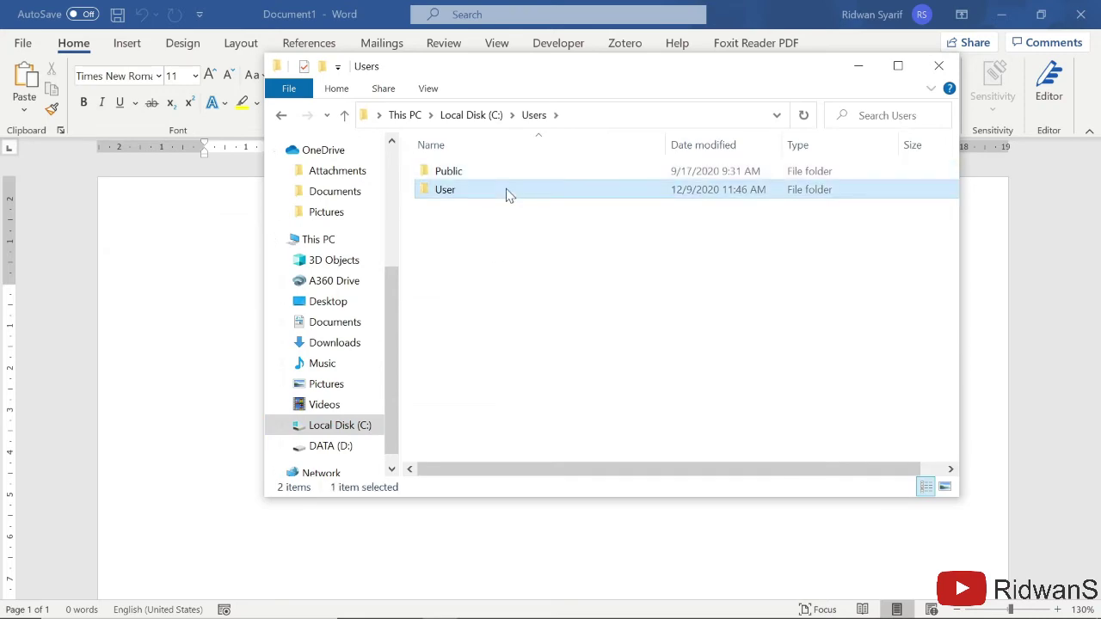
pyautogui.doubleClick(507, 192)
pyautogui.doubleClick(487, 457)
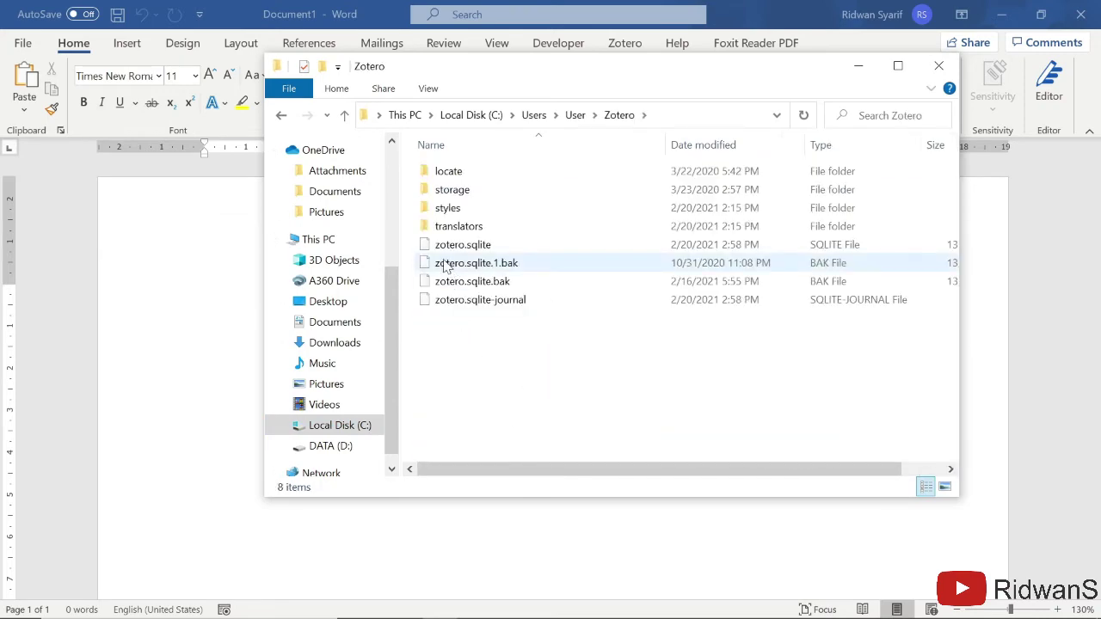
pyautogui.click(280, 115)
pyautogui.click(281, 115)
pyautogui.click(280, 115)
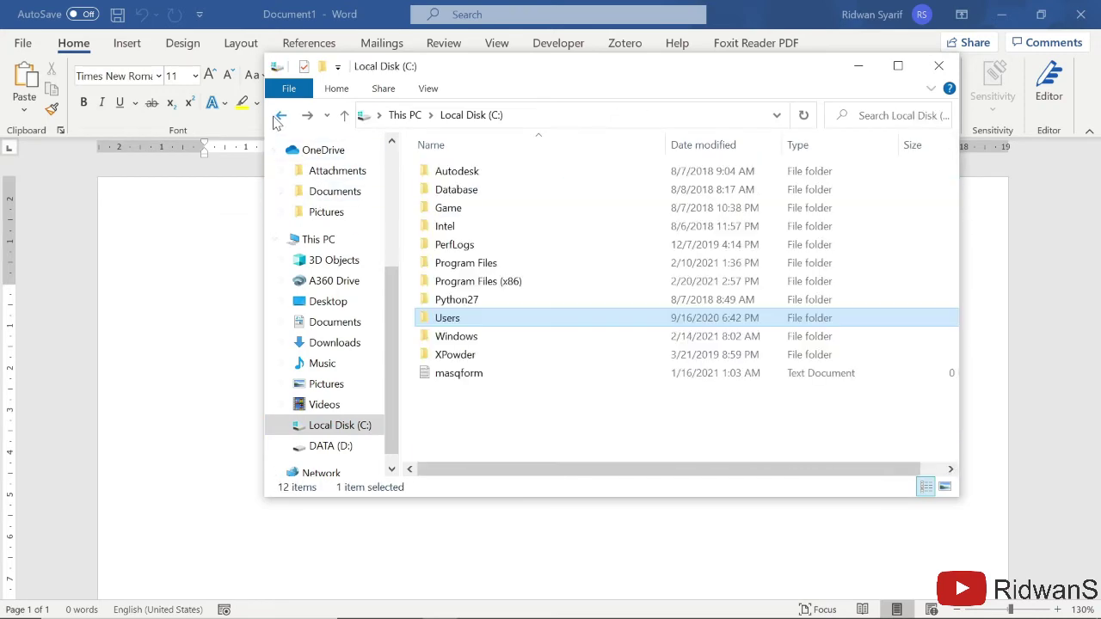
pyautogui.click(281, 115)
pyautogui.click(307, 115)
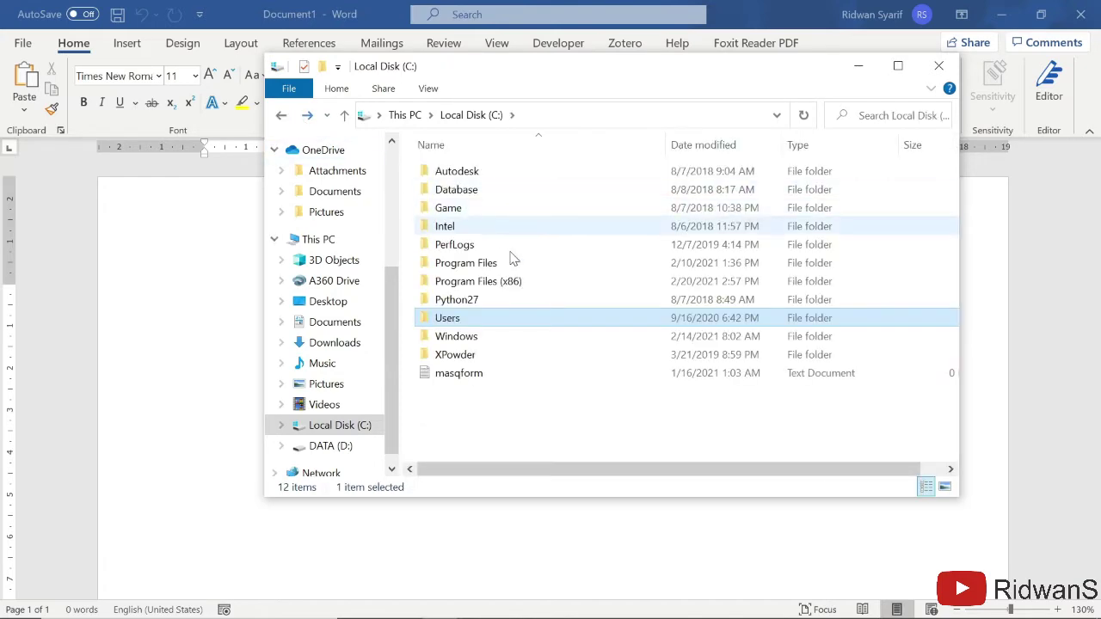
# - Open Program Files (x86) and scroll down to its Zotero folder
pyautogui.doubleClick(516, 281)
pyautogui.scroll(-7, 525, 239)
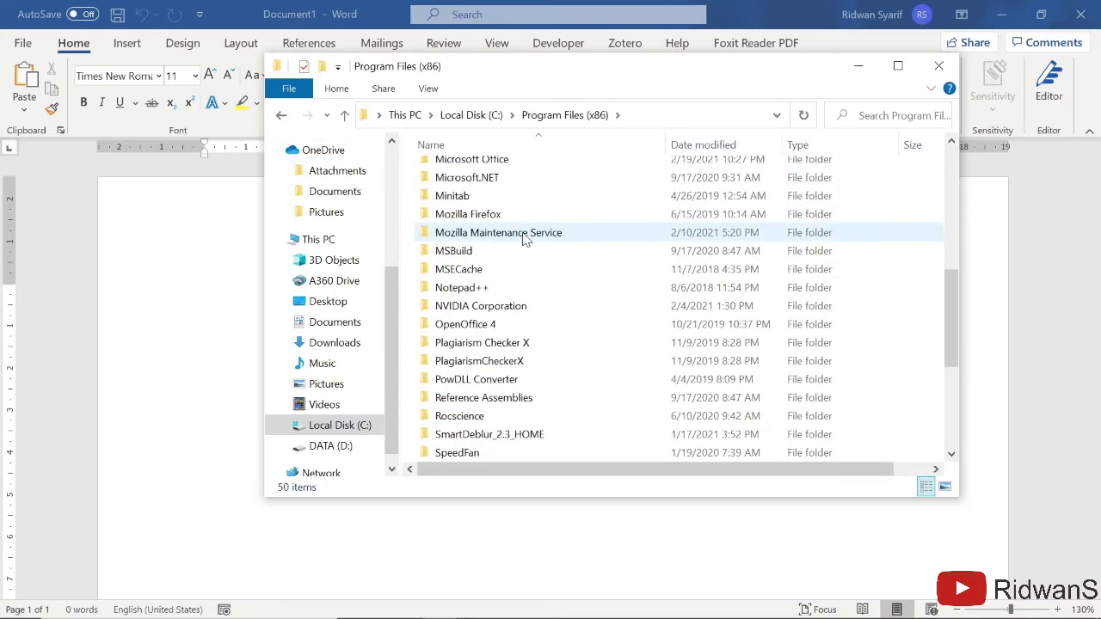
pyautogui.scroll(-5, 525, 239)
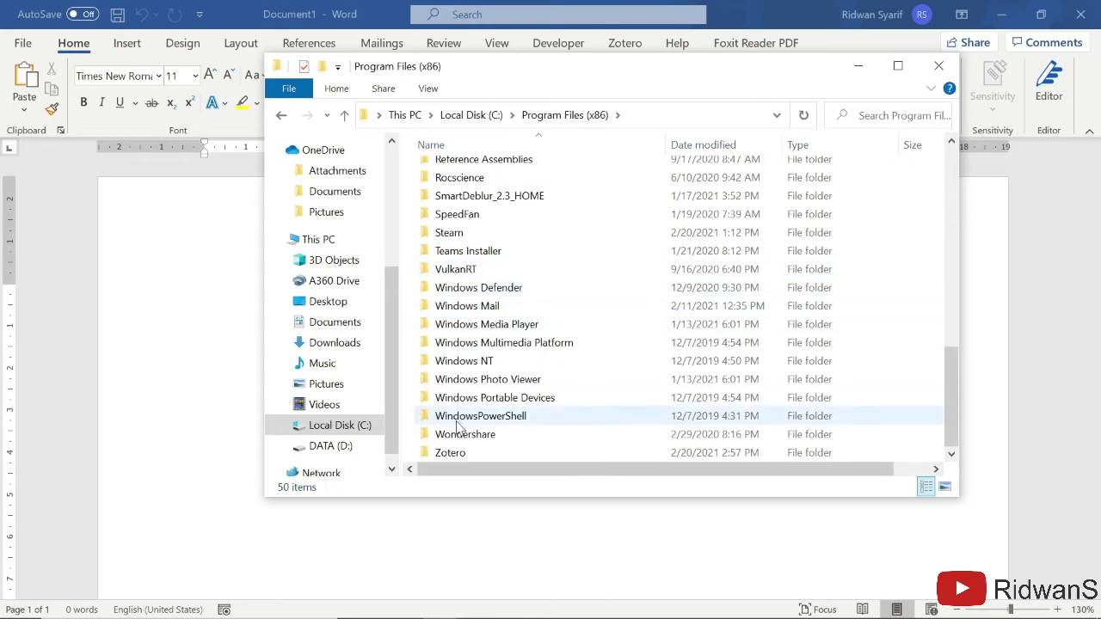
pyautogui.doubleClick(469, 454)
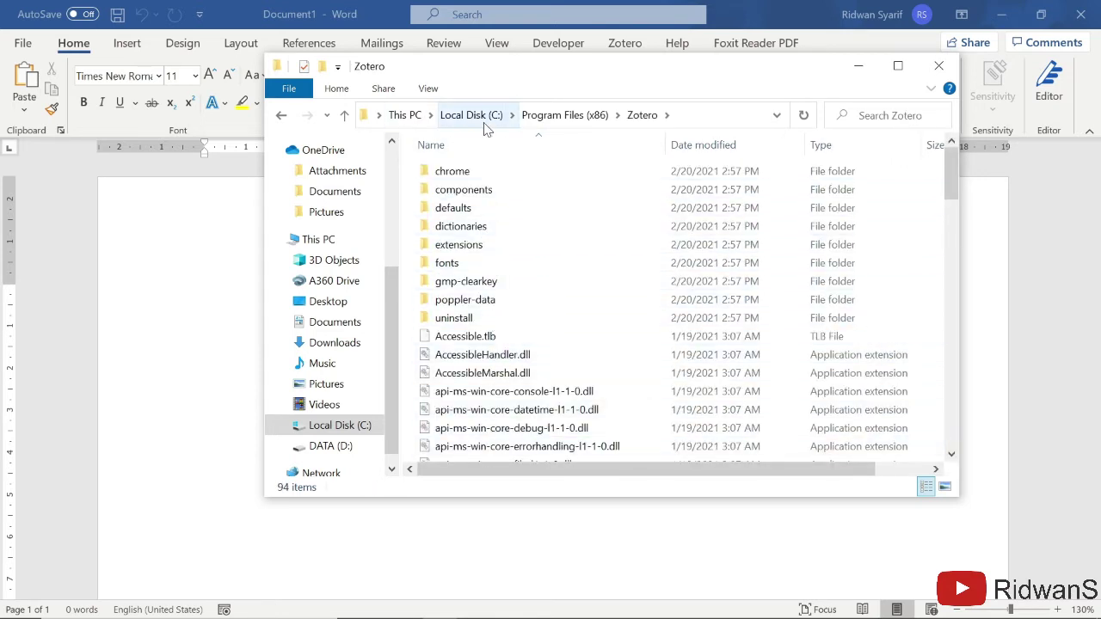
pyautogui.click(282, 116)
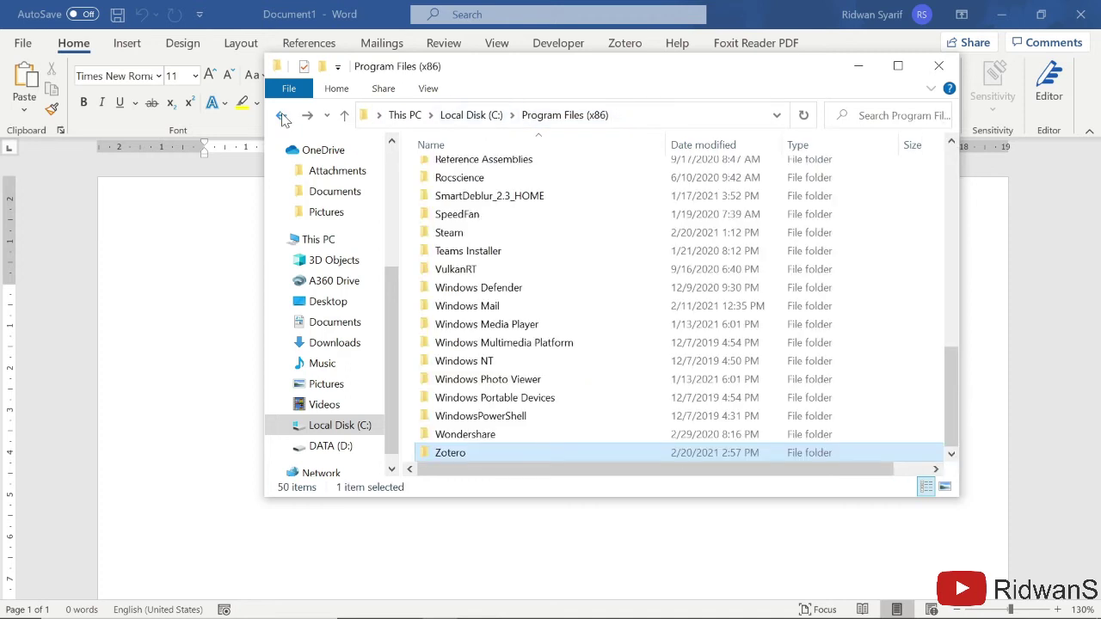
pyautogui.click(282, 116)
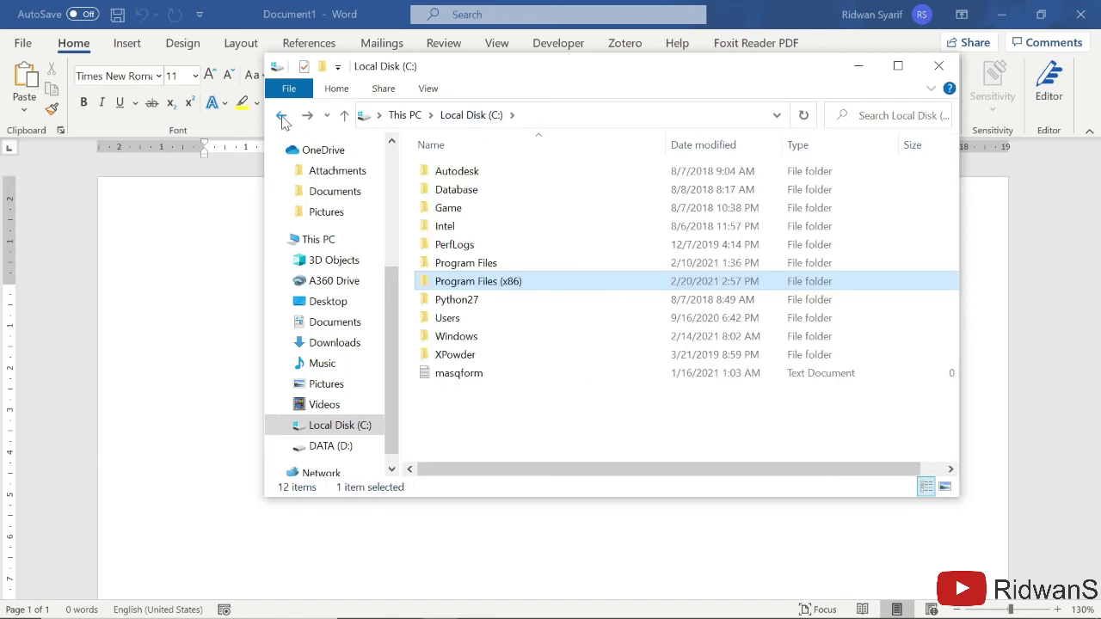
pyautogui.click(355, 426)
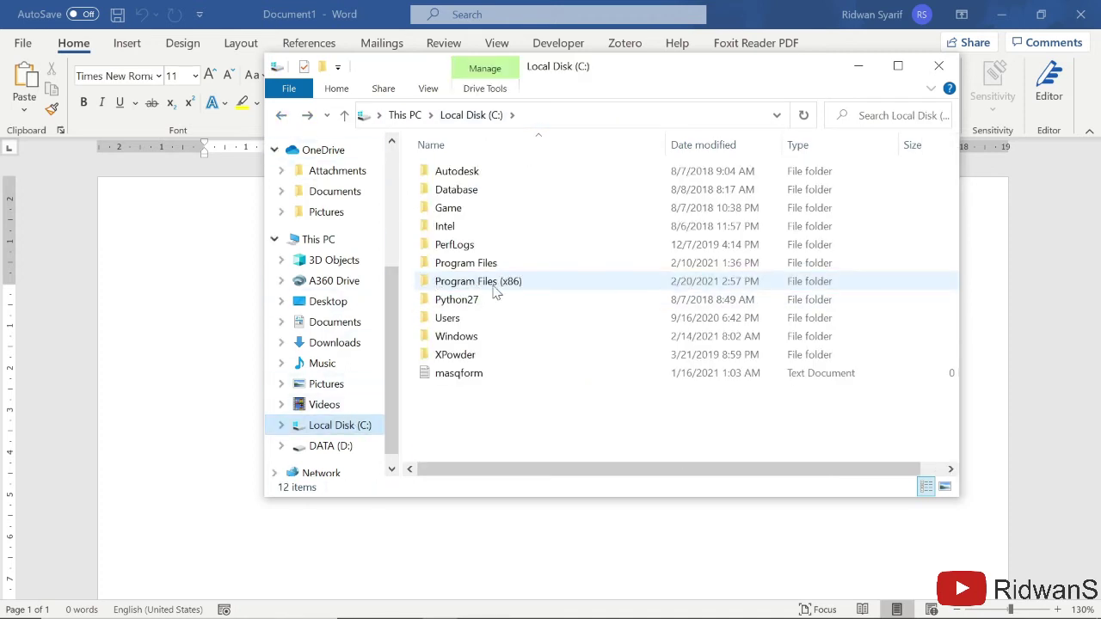
pyautogui.doubleClick(499, 288)
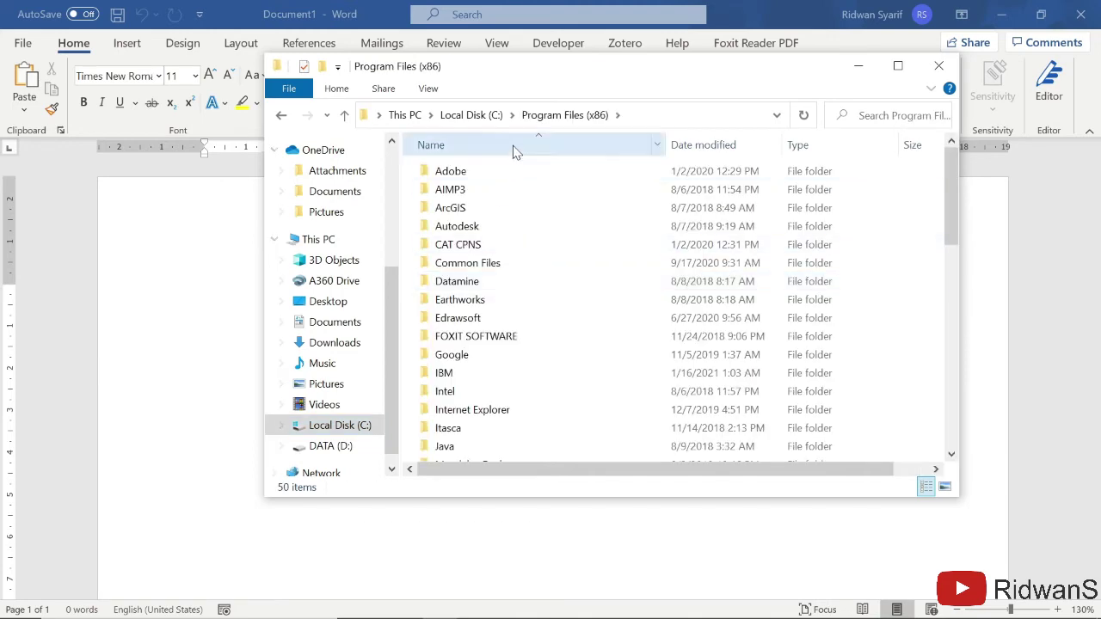
pyautogui.scroll(-2, 517, 284)
pyautogui.scroll(-4, 542, 271)
pyautogui.scroll(-5, 538, 276)
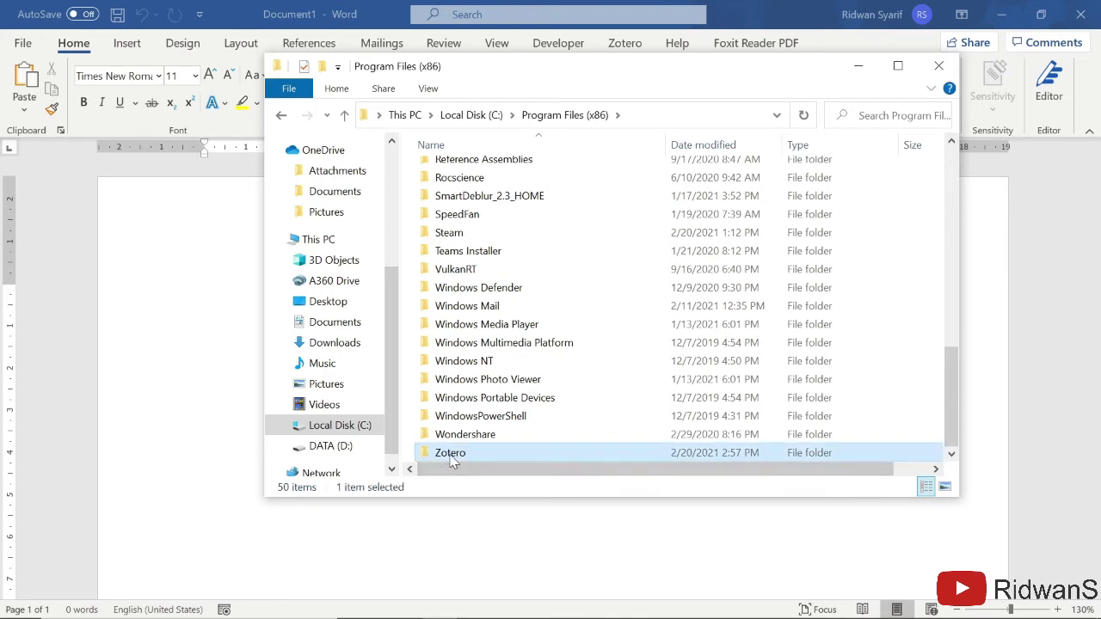
pyautogui.doubleClick(447, 454)
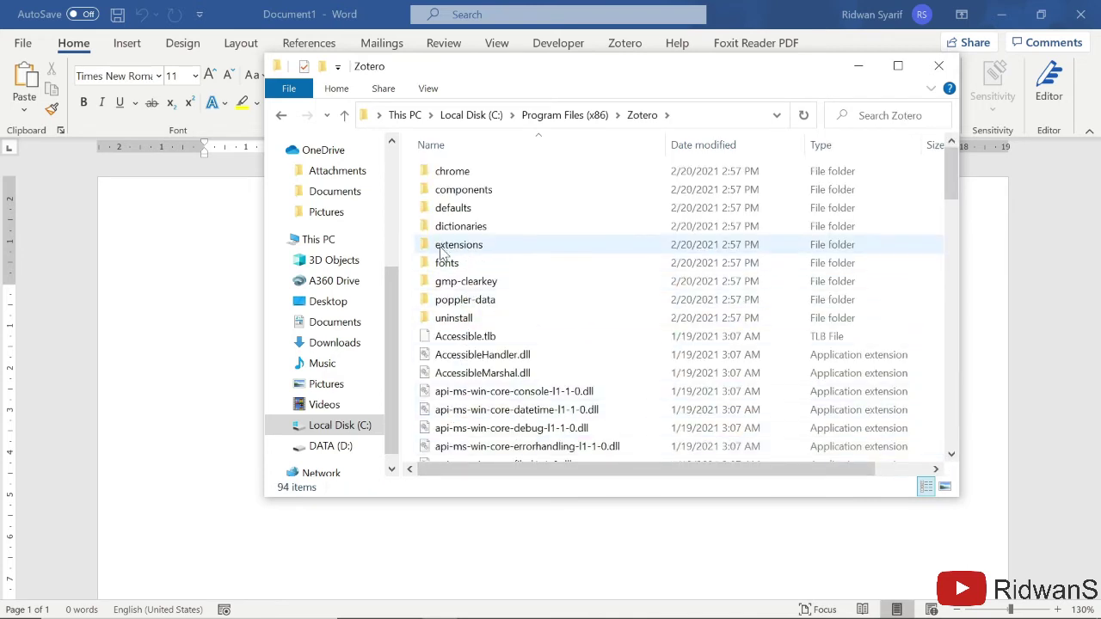
pyautogui.doubleClick(487, 246)
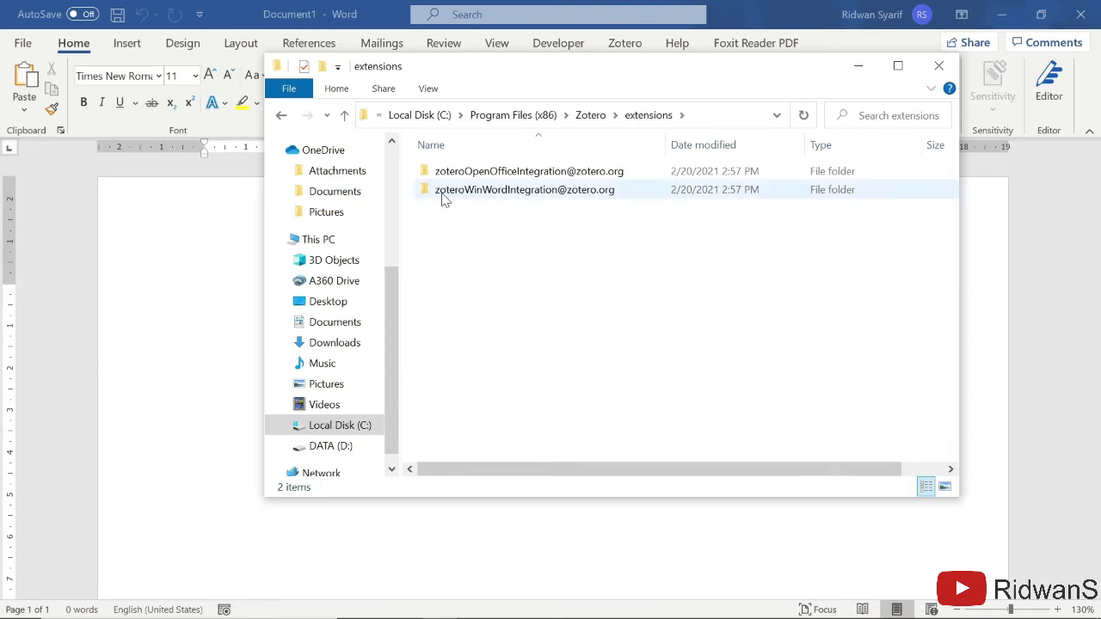
pyautogui.moveTo(583, 193)
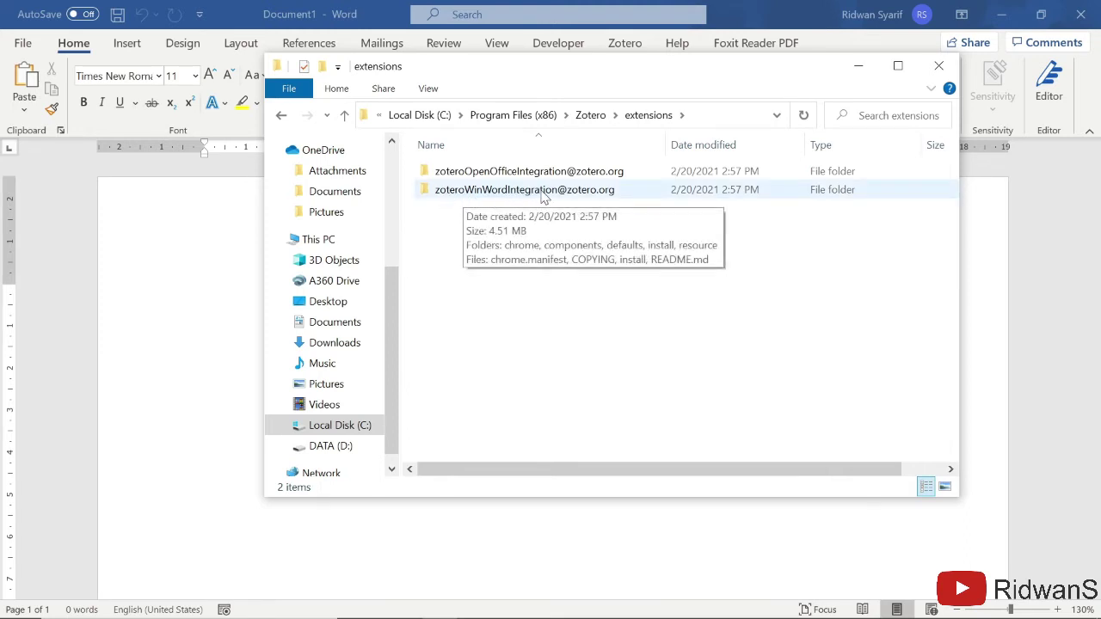
pyautogui.doubleClick(584, 196)
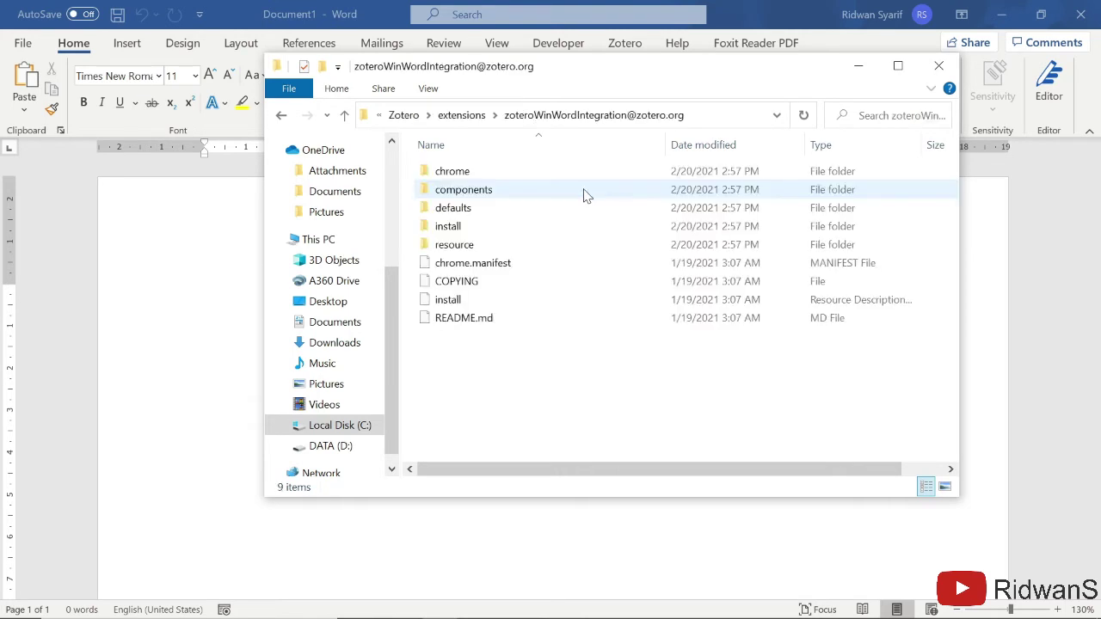
pyautogui.doubleClick(470, 231)
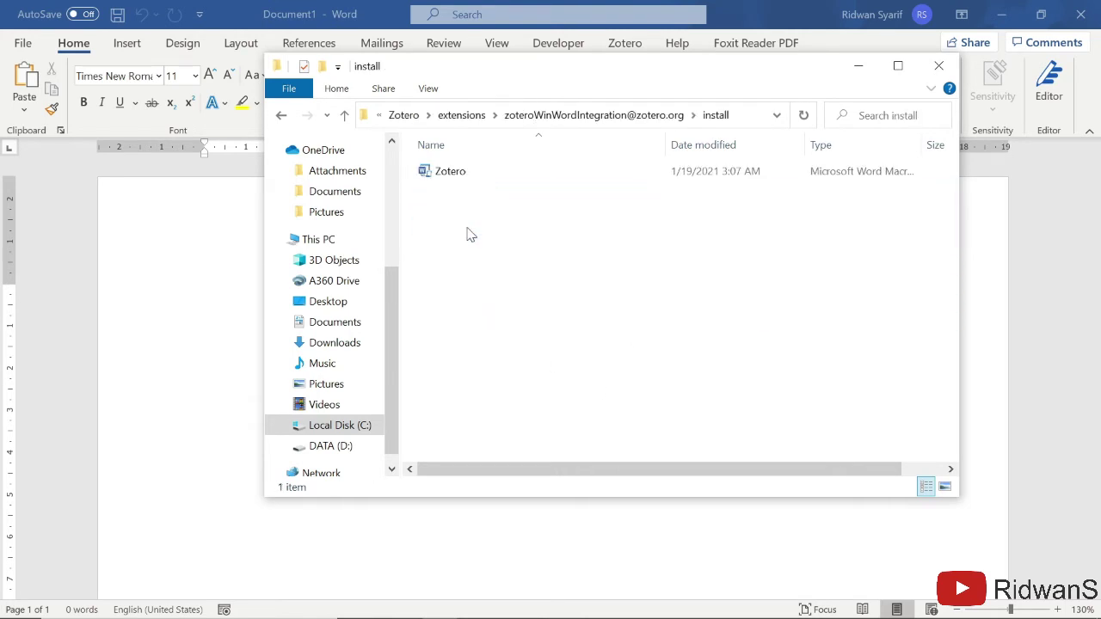
pyautogui.click(458, 176)
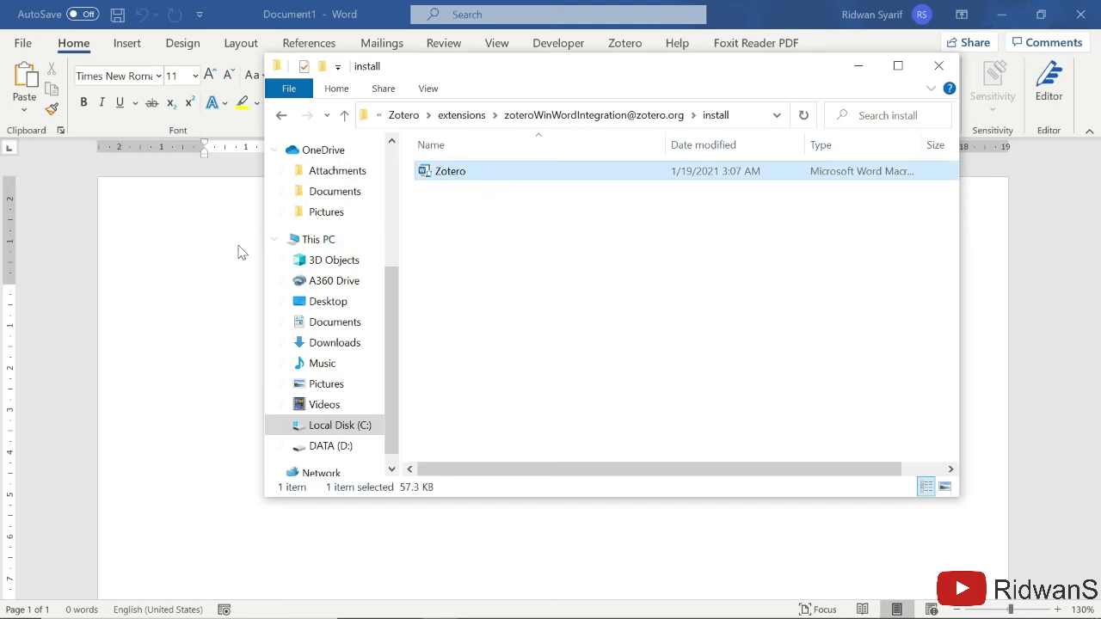
pyautogui.click(229, 303)
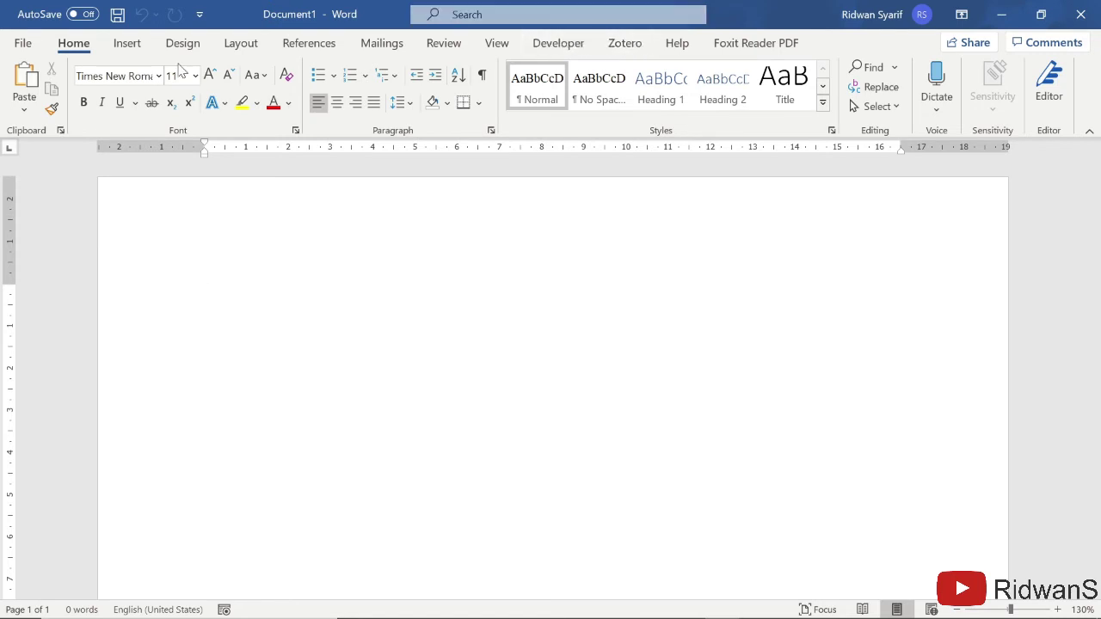
# - Scroll Word's Advanced options to the General section and open File Locations
pyautogui.click(22, 42)
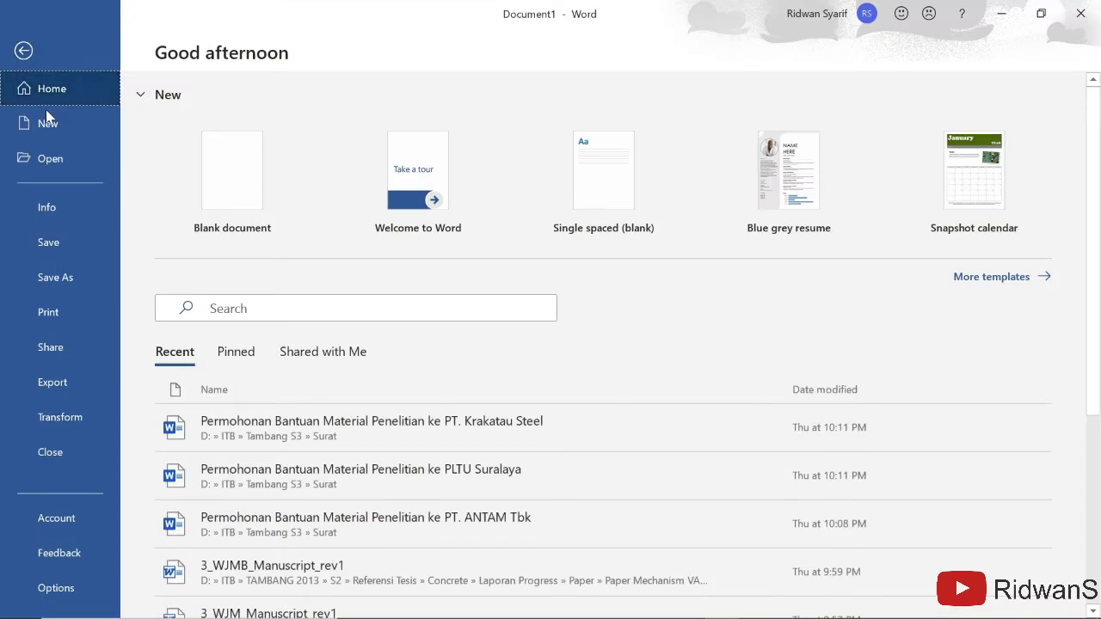
pyautogui.click(56, 588)
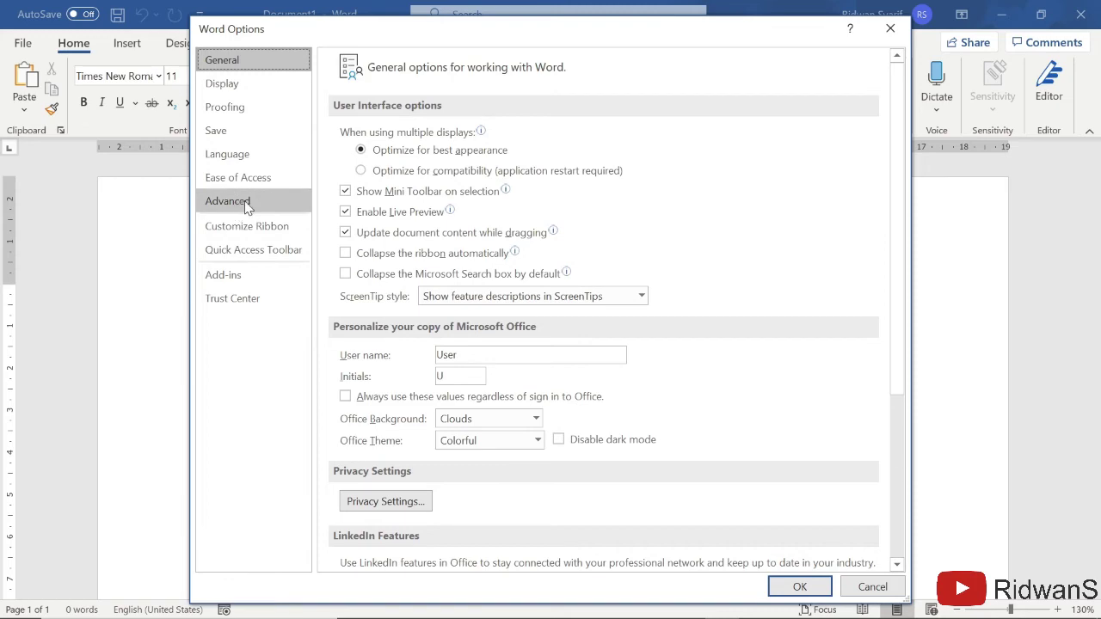
pyautogui.click(246, 203)
pyautogui.scroll(-1, 375, 215)
pyautogui.scroll(-1, 479, 198)
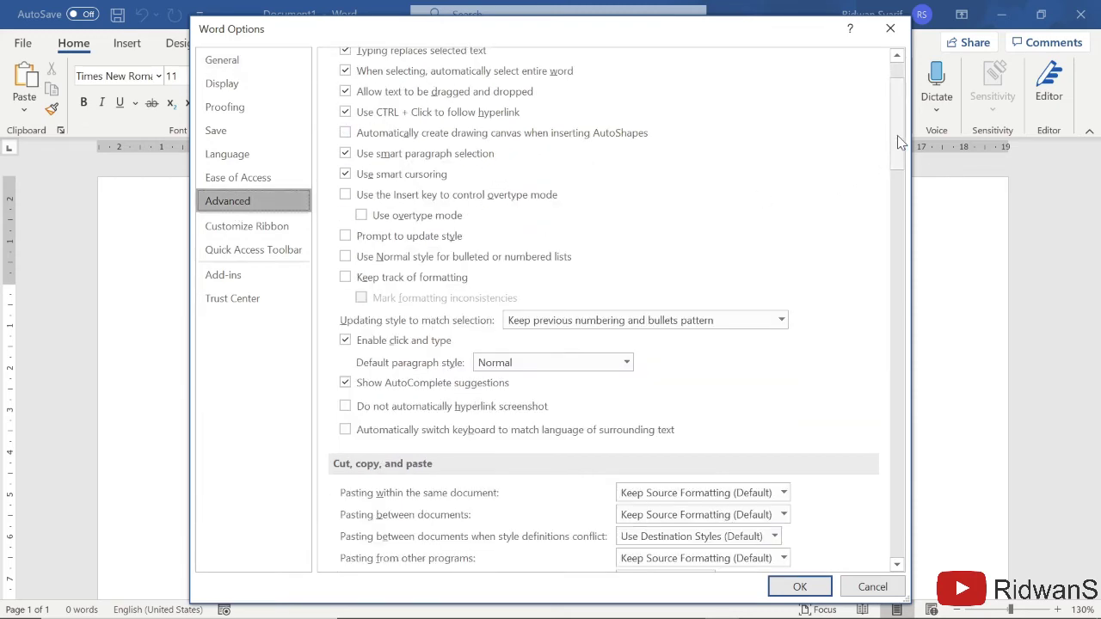
pyautogui.moveTo(897, 142); pyautogui.dragTo(901, 461)
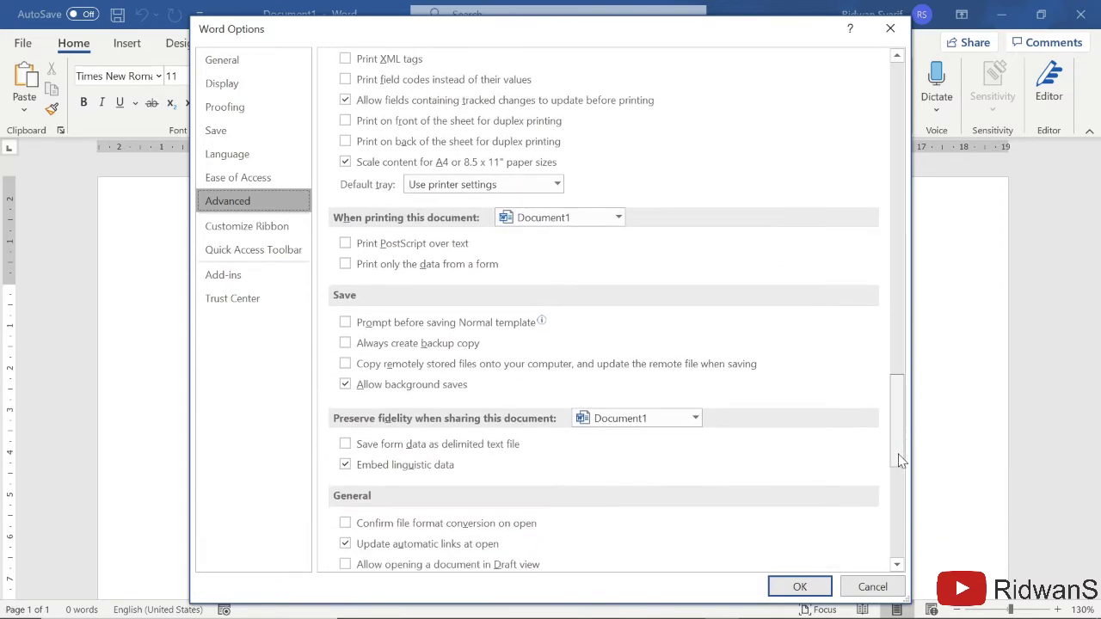
pyautogui.scroll(-1, 873, 437)
pyautogui.scroll(-1, 515, 140)
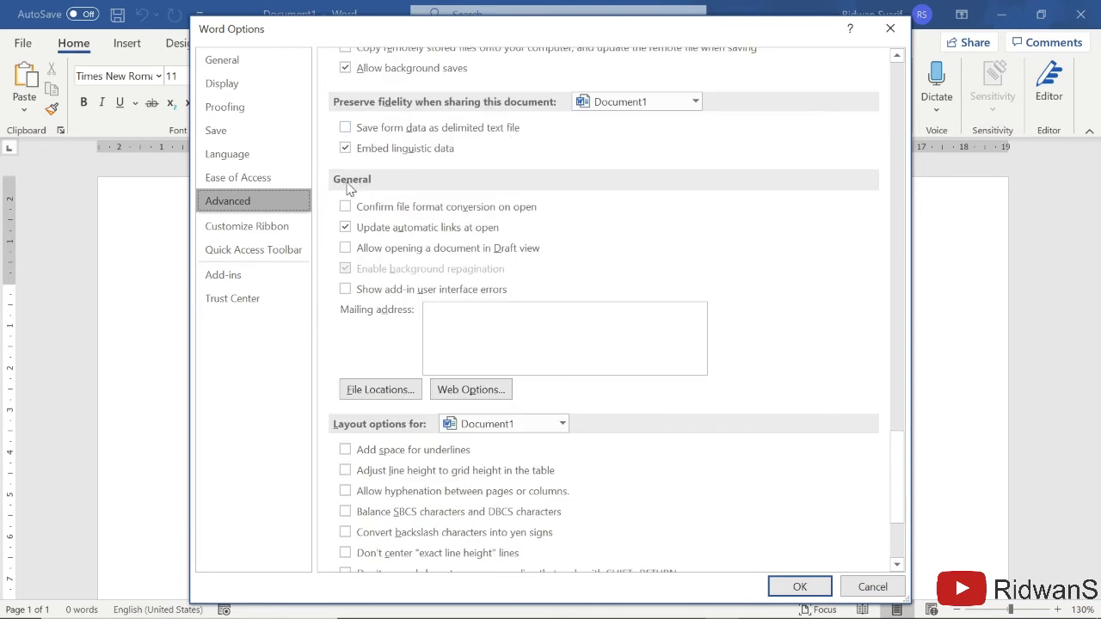
pyautogui.click(383, 398)
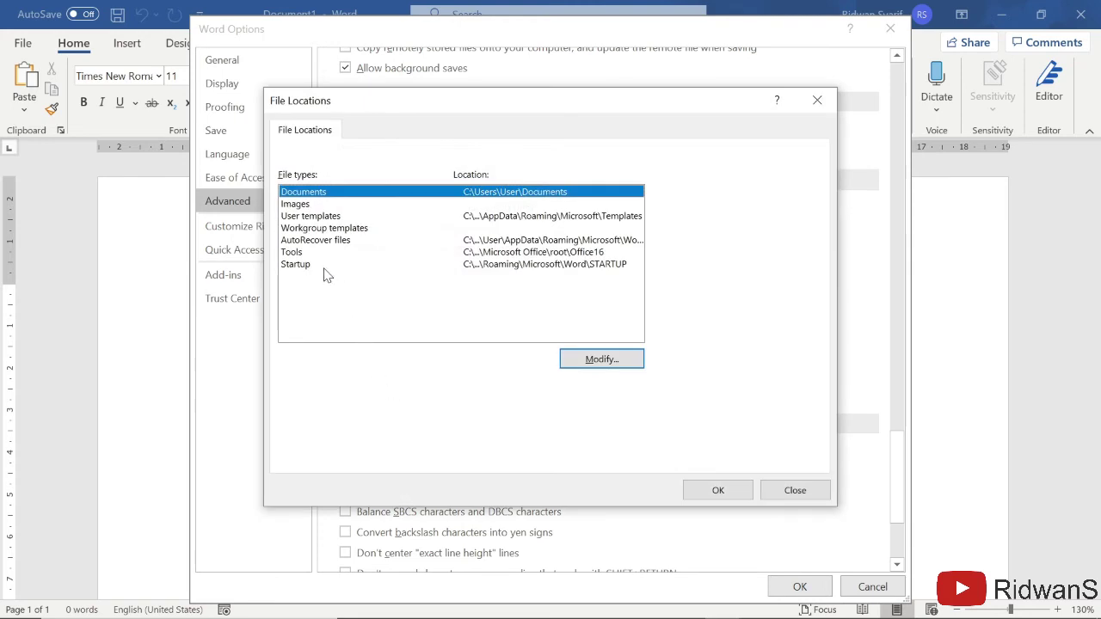
# - Check the Startup file location's full STARTUP folder path, then close Modify Location unchanged
pyautogui.click(297, 265)
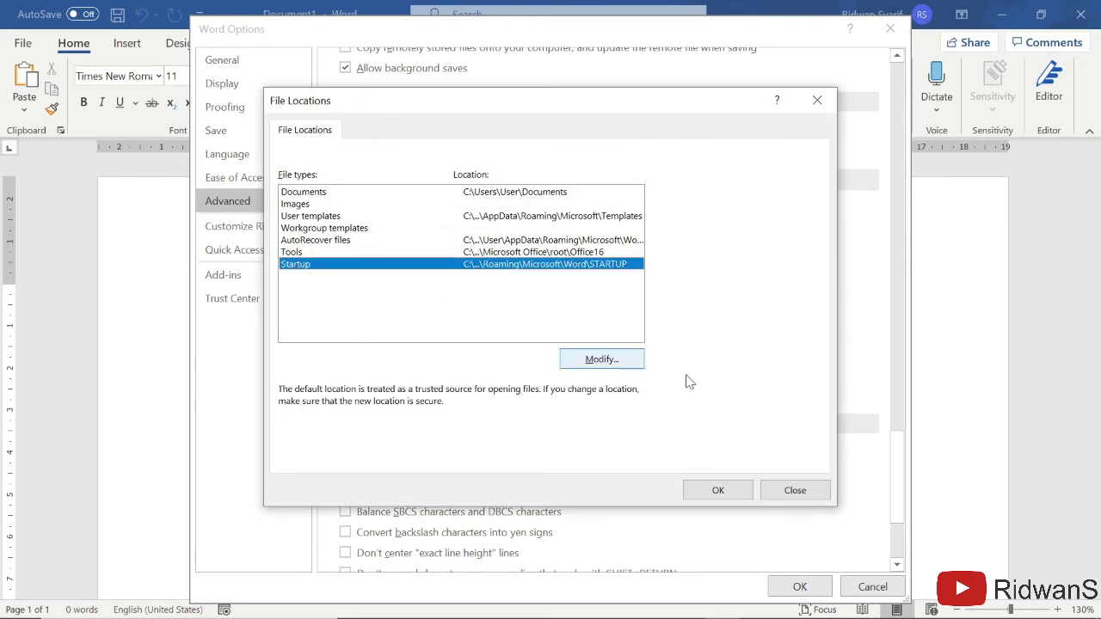
pyautogui.click(600, 359)
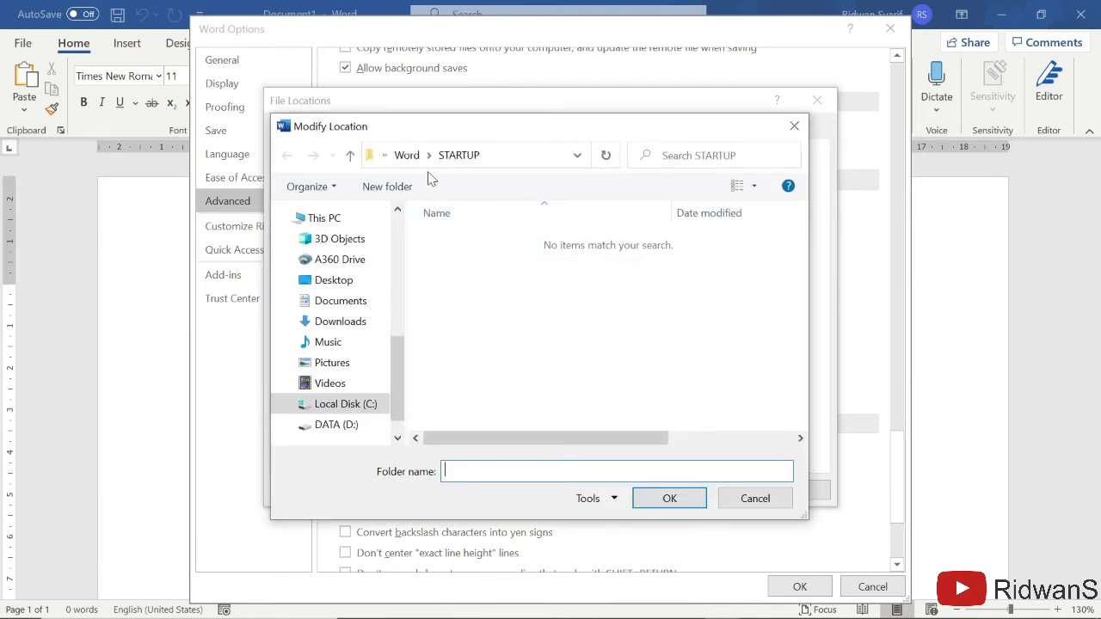
pyautogui.click(515, 162)
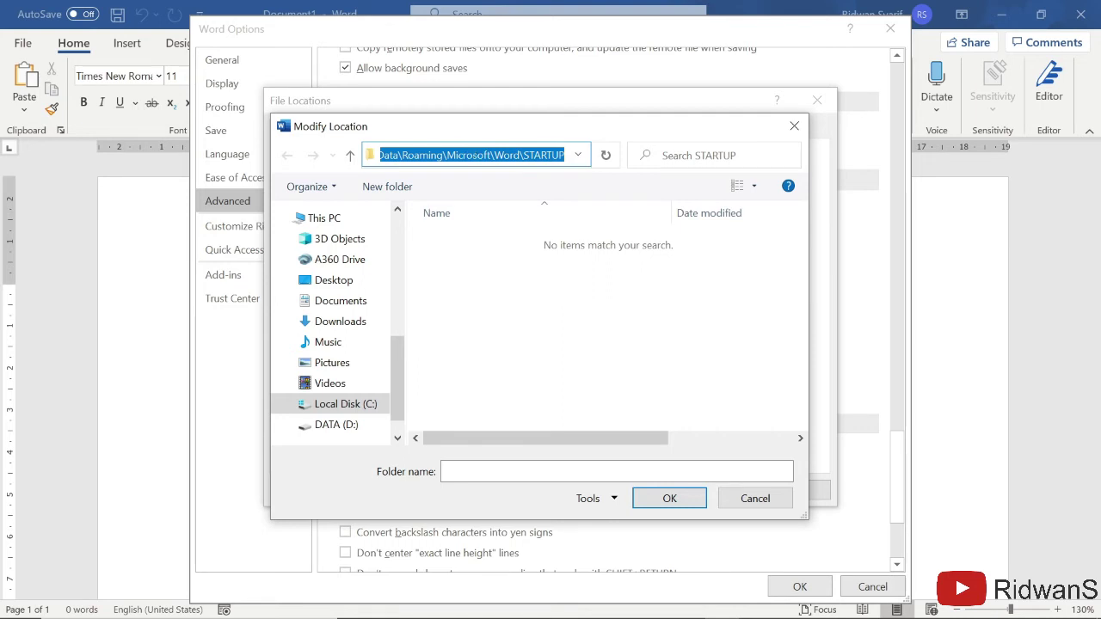
pyautogui.click(793, 127)
pyautogui.moveTo(438, 603)
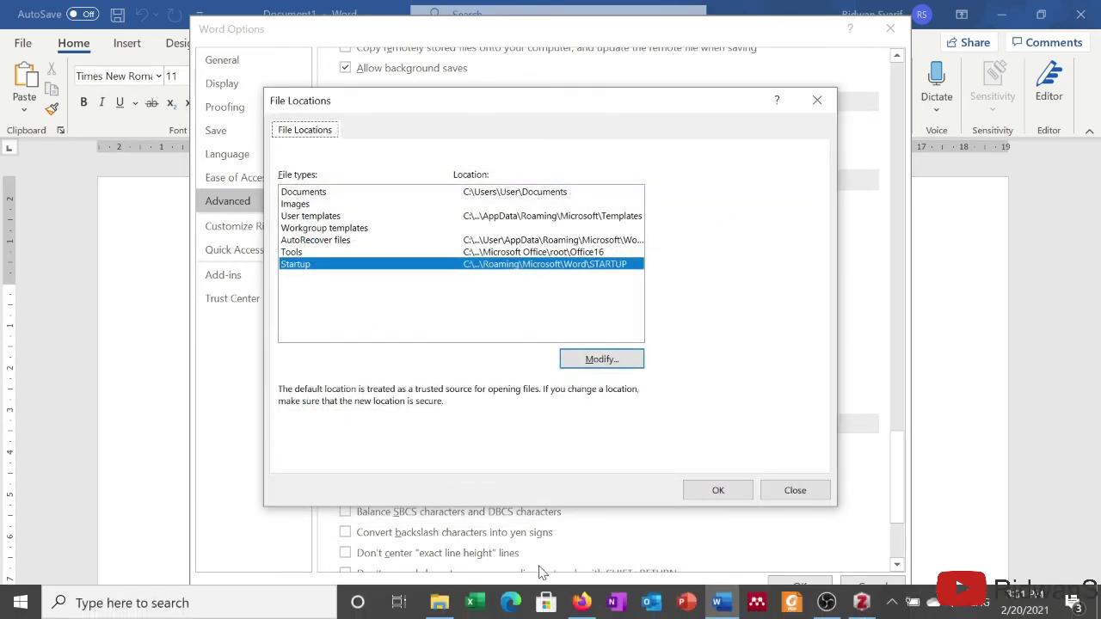
# - Open Local Disk (C:) in a new File Explorer window
pyautogui.click(438, 608)
pyautogui.rightClick(437, 607)
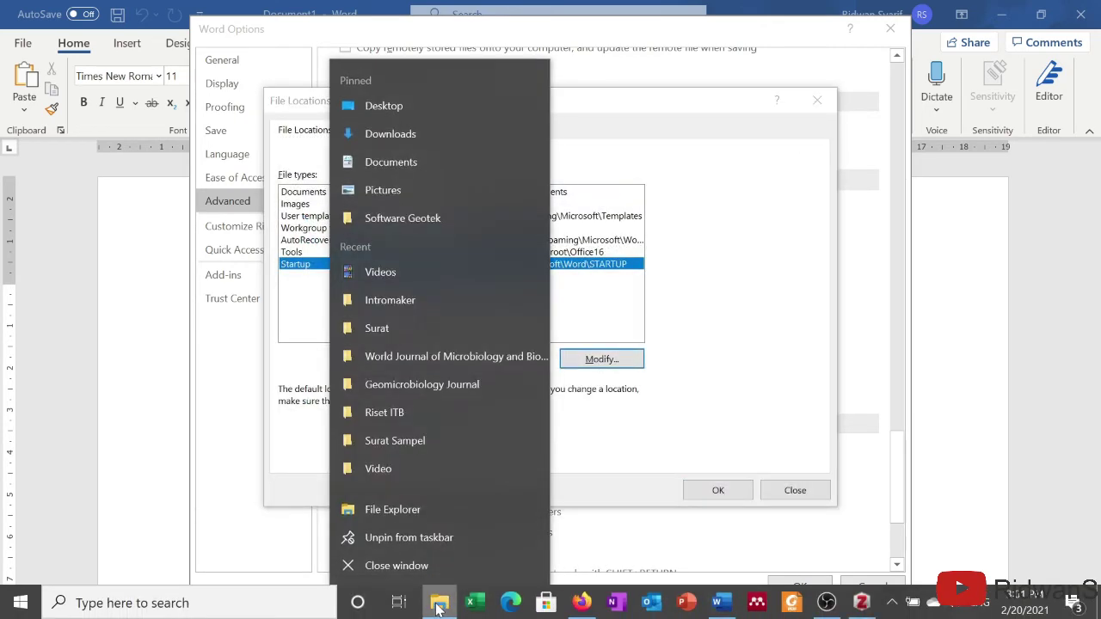
pyautogui.click(438, 607)
pyautogui.click(438, 607)
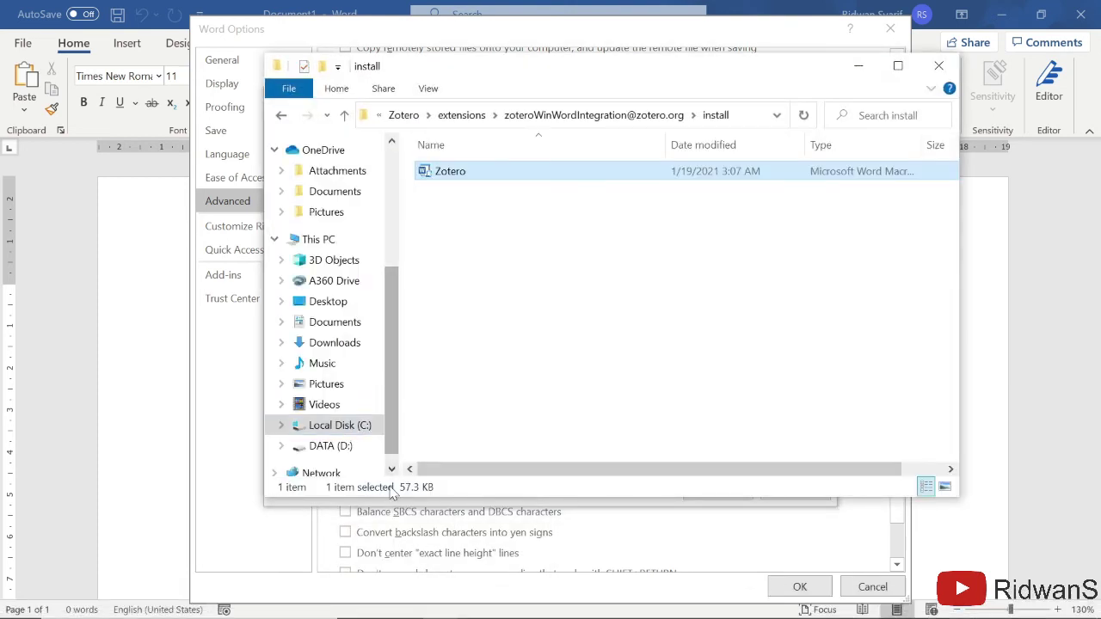
pyautogui.rightClick(332, 432)
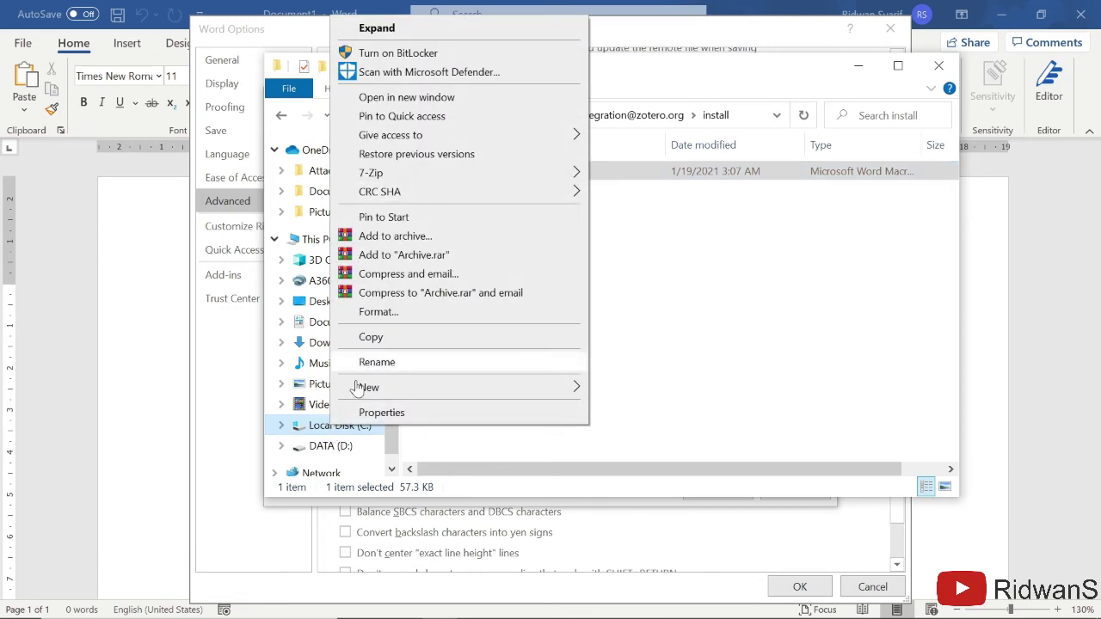
pyautogui.click(410, 98)
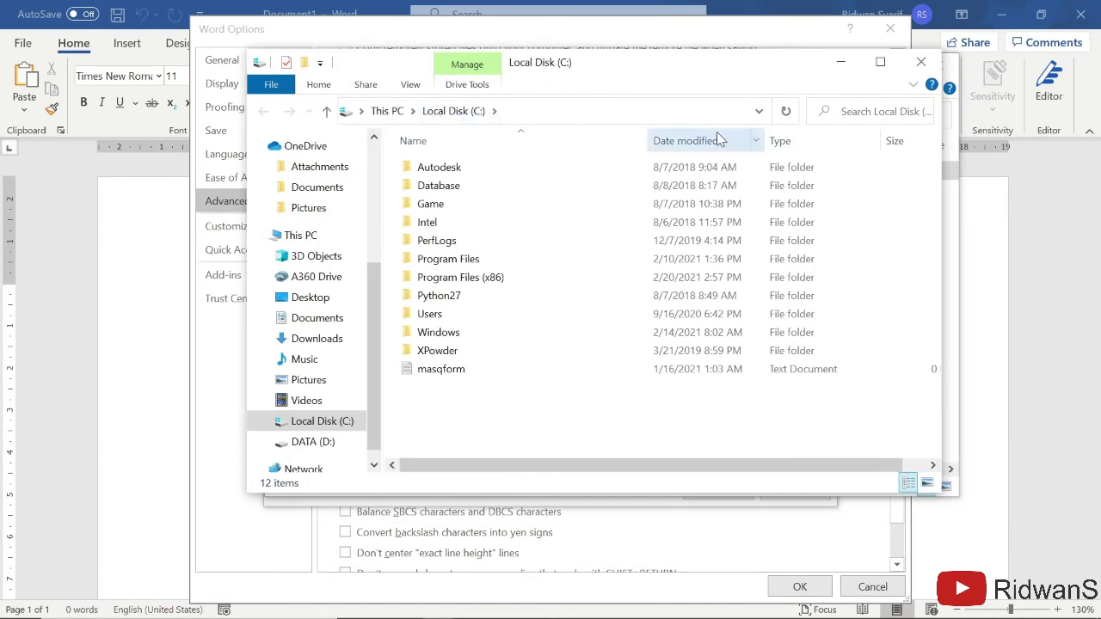
# - Go to Word's STARTUP folder via the pasted path and select the Zotero template
pyautogui.click(760, 114)
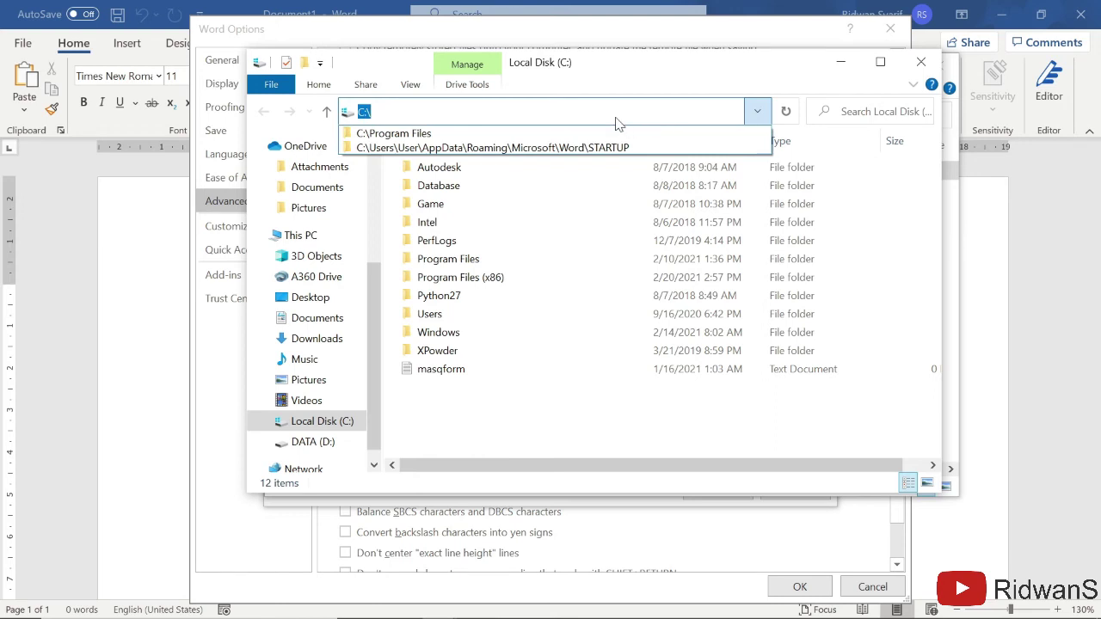
pyautogui.write('C:\\Users\\User\\AppData\\Roaming\\Microsoft\\Word\\STARTUP')
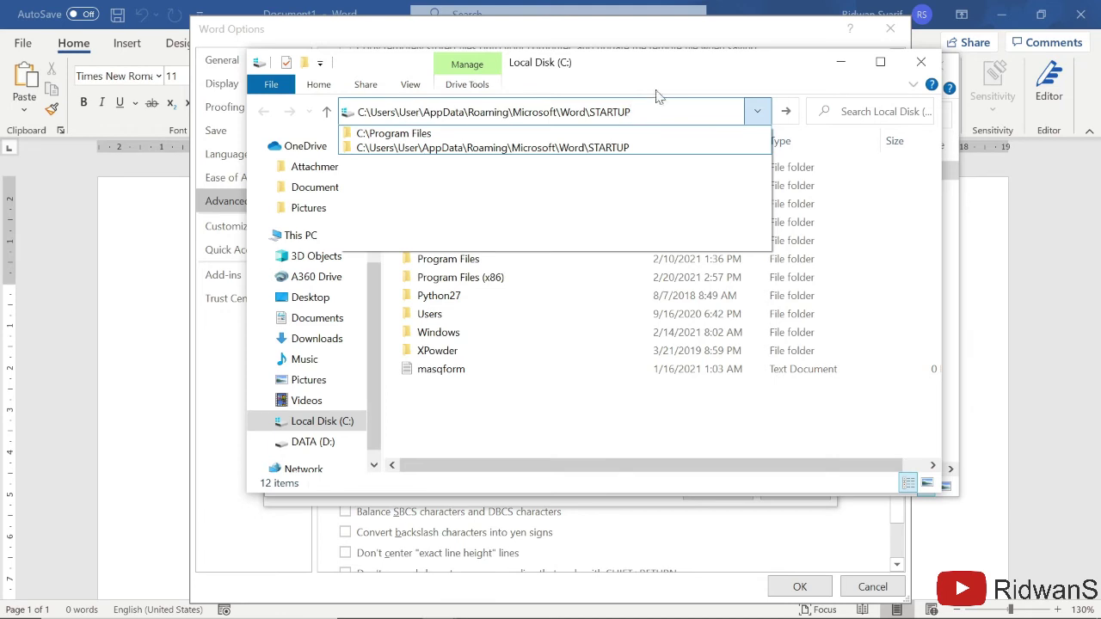
pyautogui.press('Return')
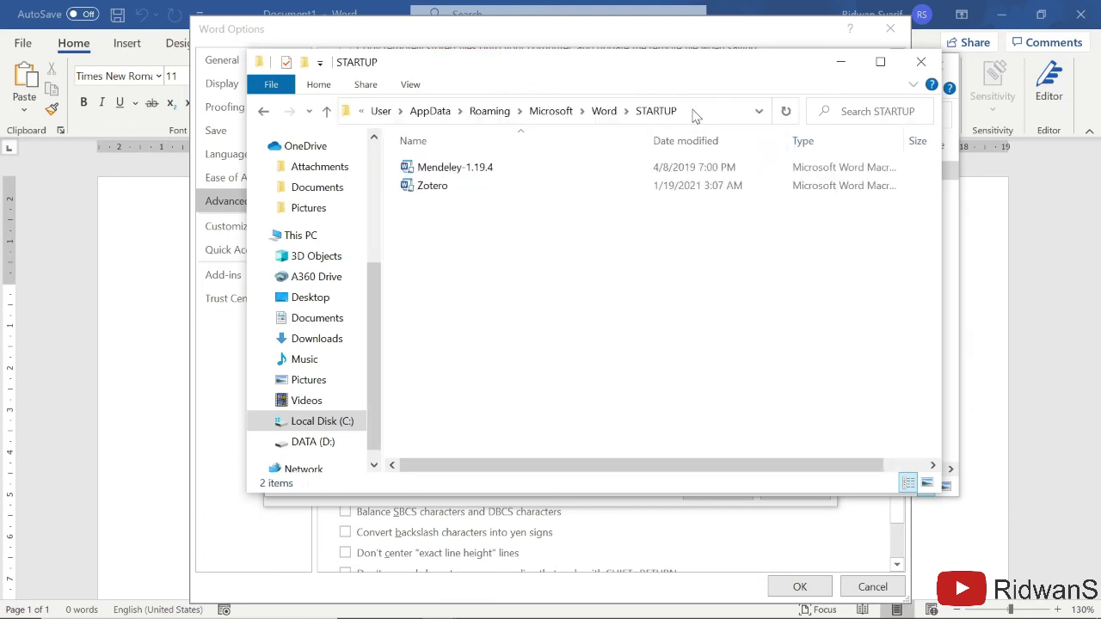
pyautogui.click(427, 188)
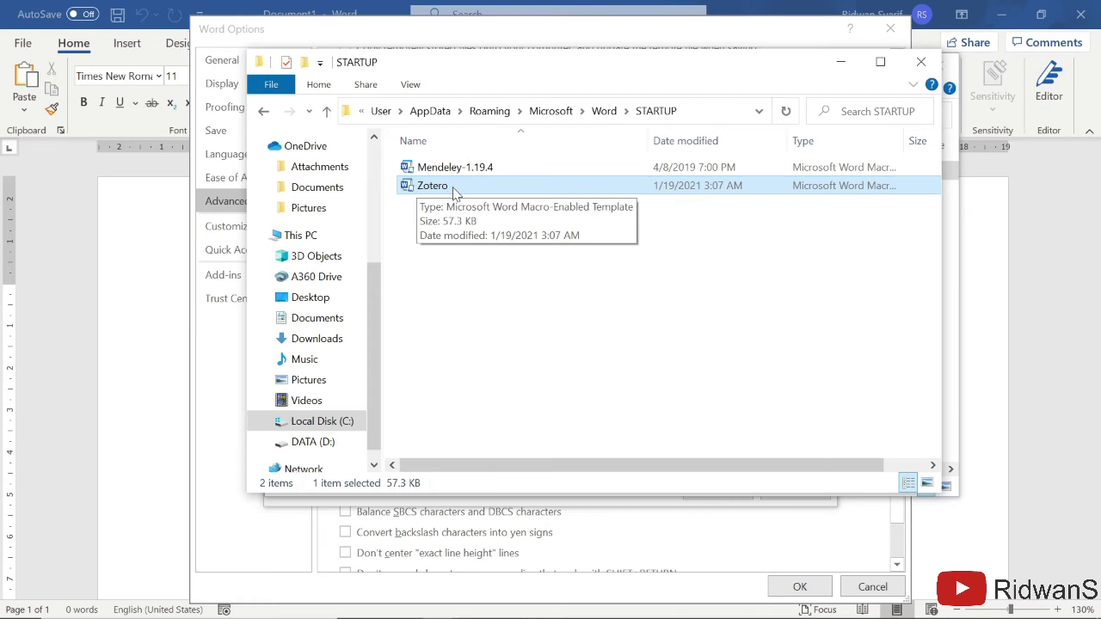
# - Try deleting the Zotero template, dismiss the file-in-use warning, and close Word's Options dialogs
pyautogui.click(499, 221)
pyautogui.click(430, 185)
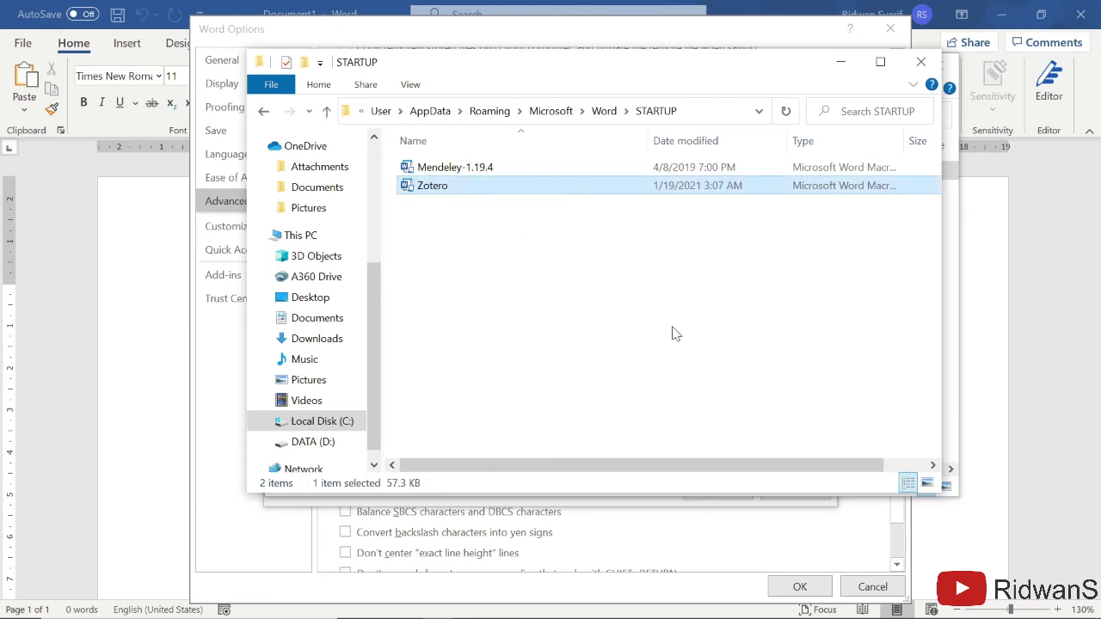
pyautogui.press('Delete')
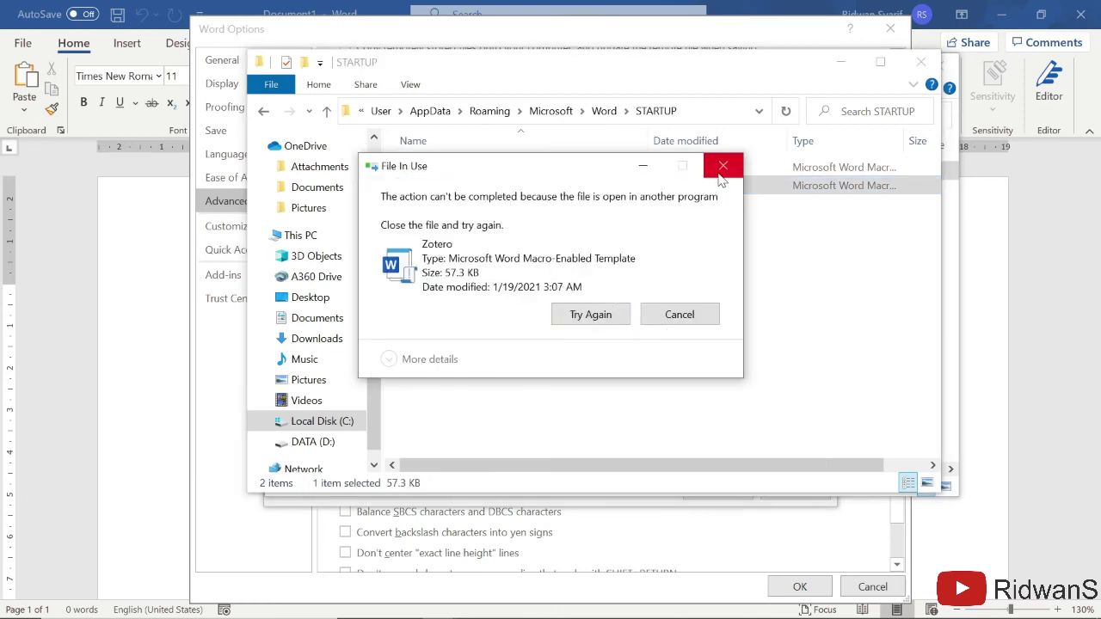
pyautogui.click(723, 165)
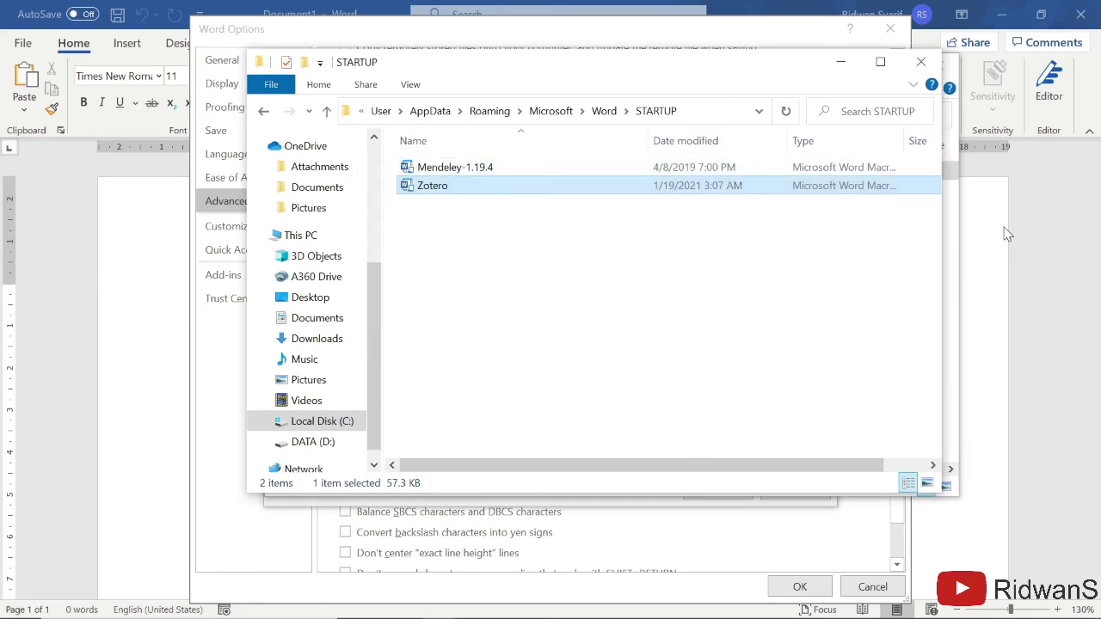
pyautogui.hotkey('alt', 'F4')
pyautogui.click(817, 100)
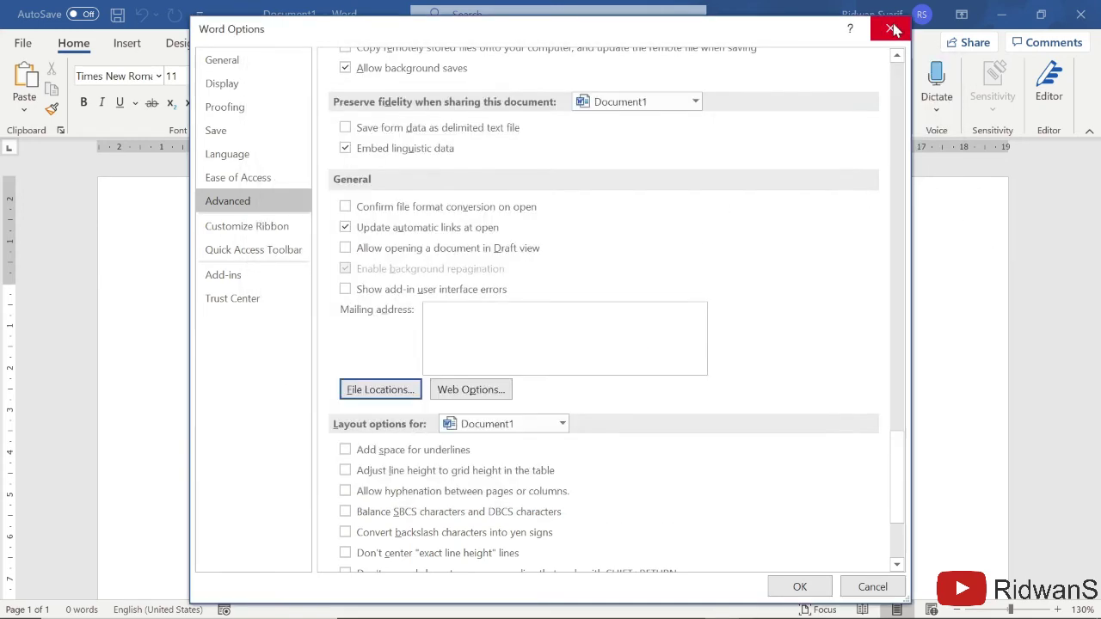
pyautogui.click(891, 28)
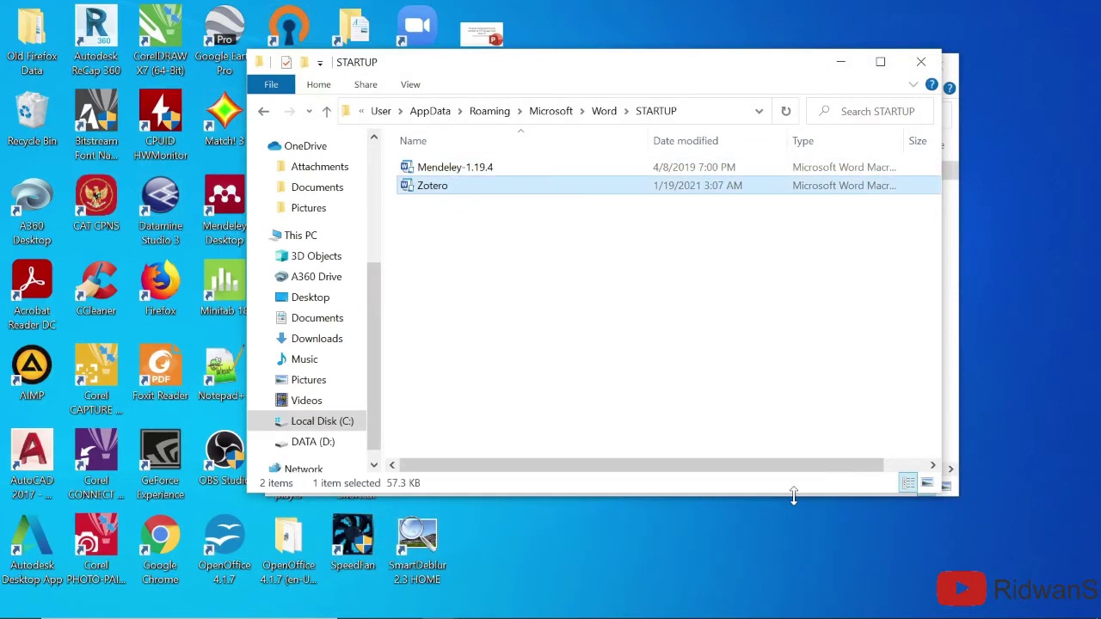
# - Delete the Zotero template from STARTUP and start Word with a new blank document
pyautogui.press('Delete')
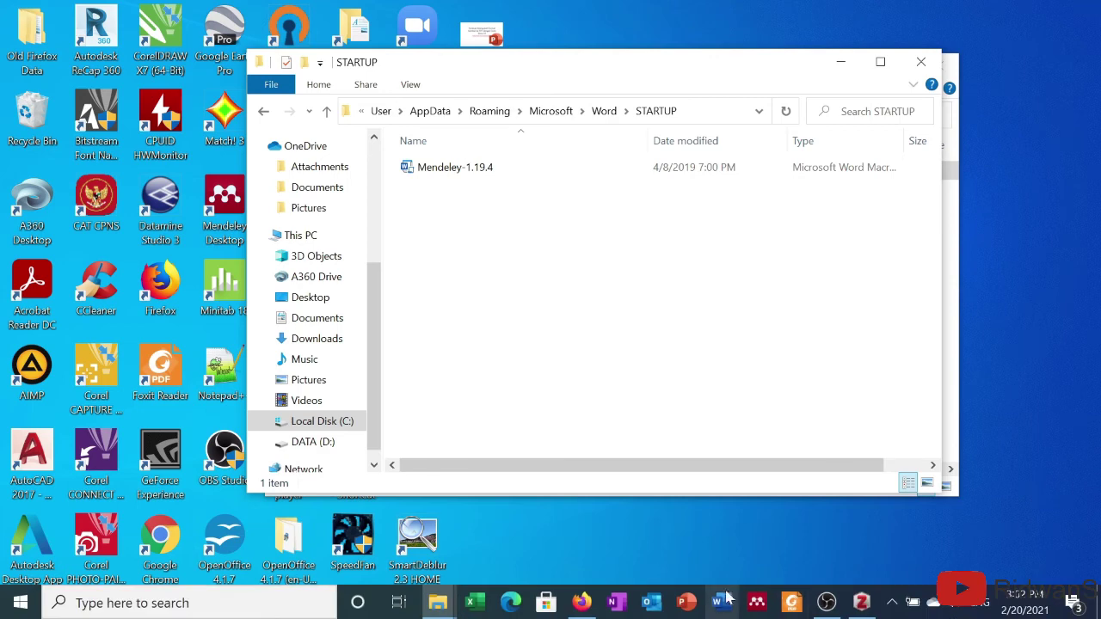
pyautogui.click(718, 602)
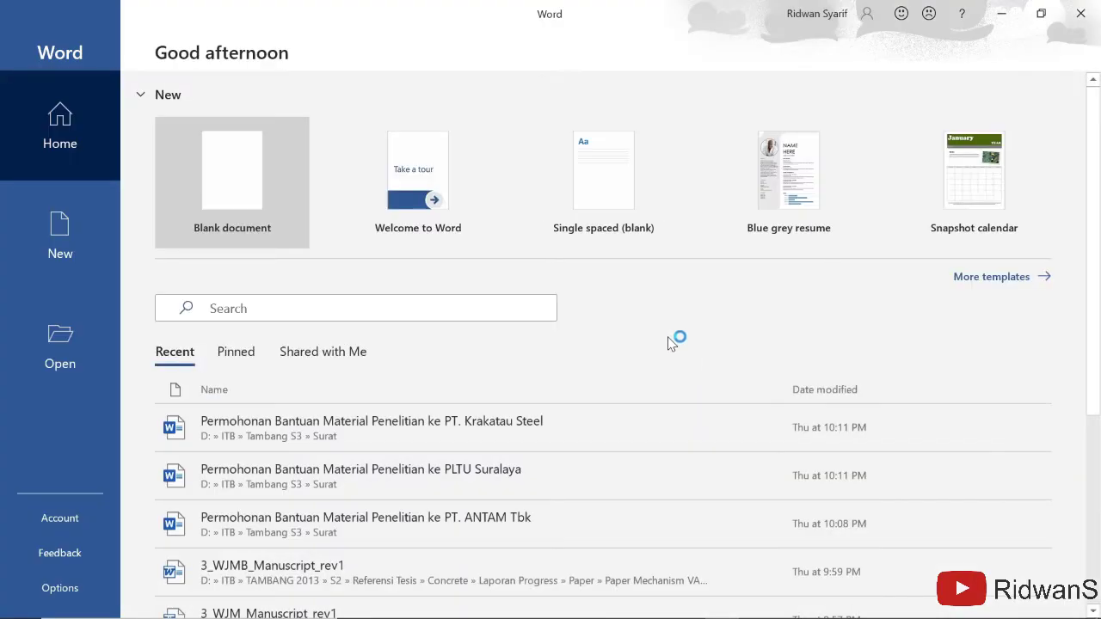
pyautogui.click(227, 168)
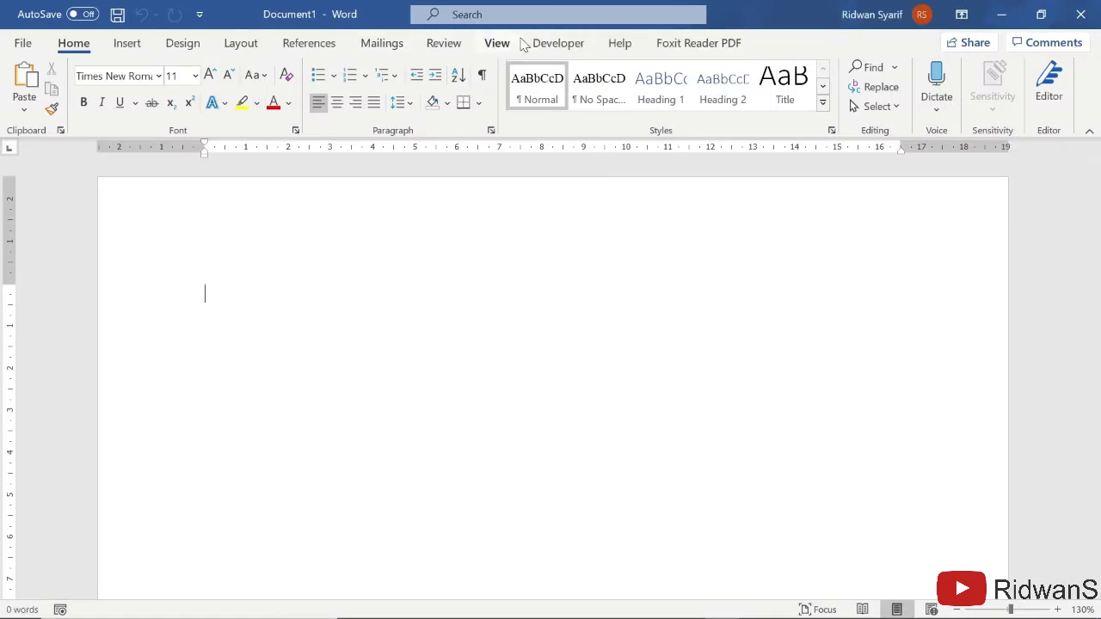
# - Move the STARTUP window aside and climb from the install folder back up to Local Disk (C:)
pyautogui.click(1005, 17)
pyautogui.moveTo(770, 72); pyautogui.dragTo(603, 238)
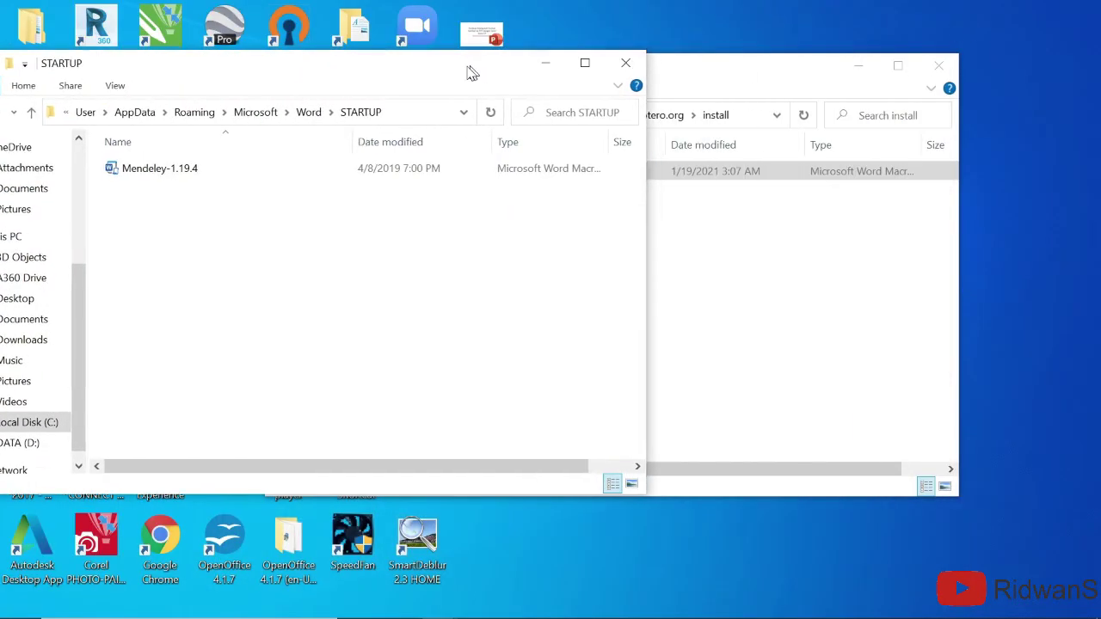
pyautogui.click(651, 54)
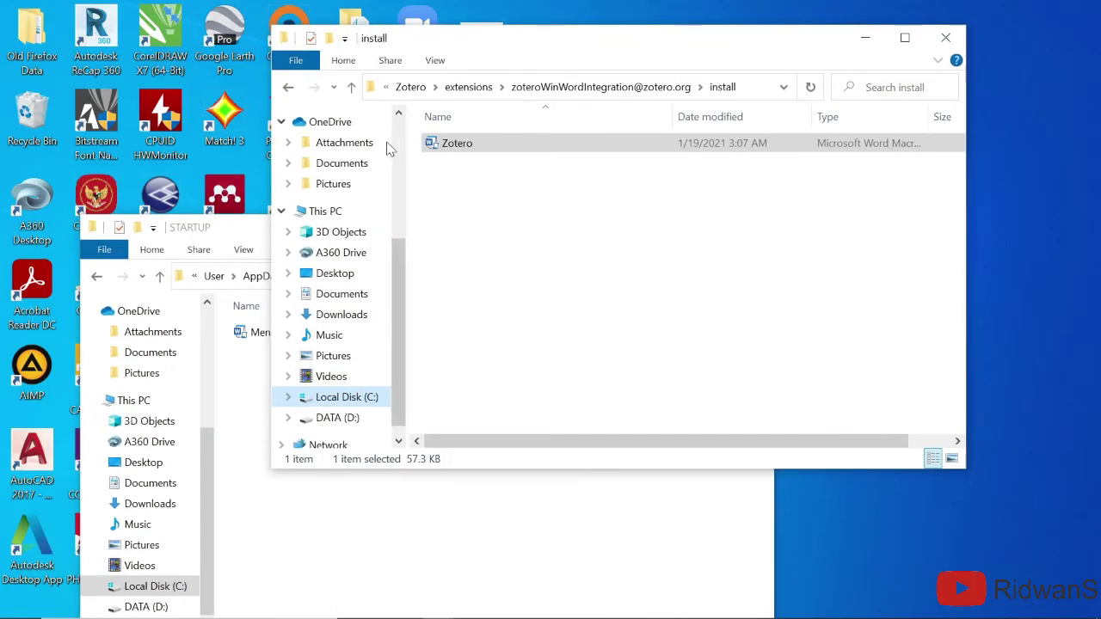
pyautogui.click(288, 87)
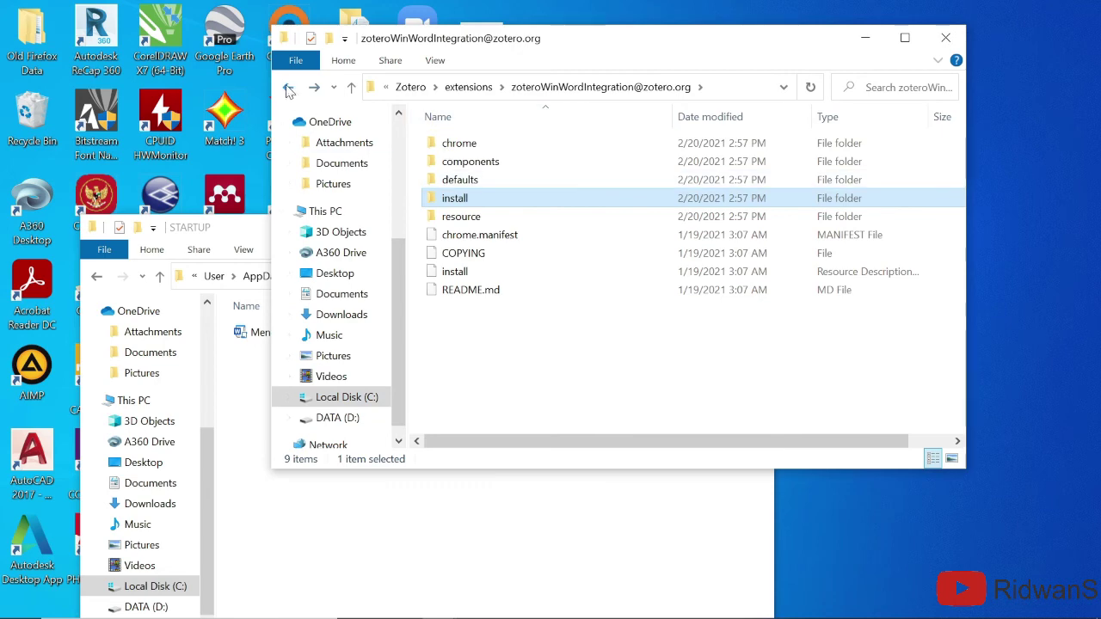
pyautogui.click(288, 86)
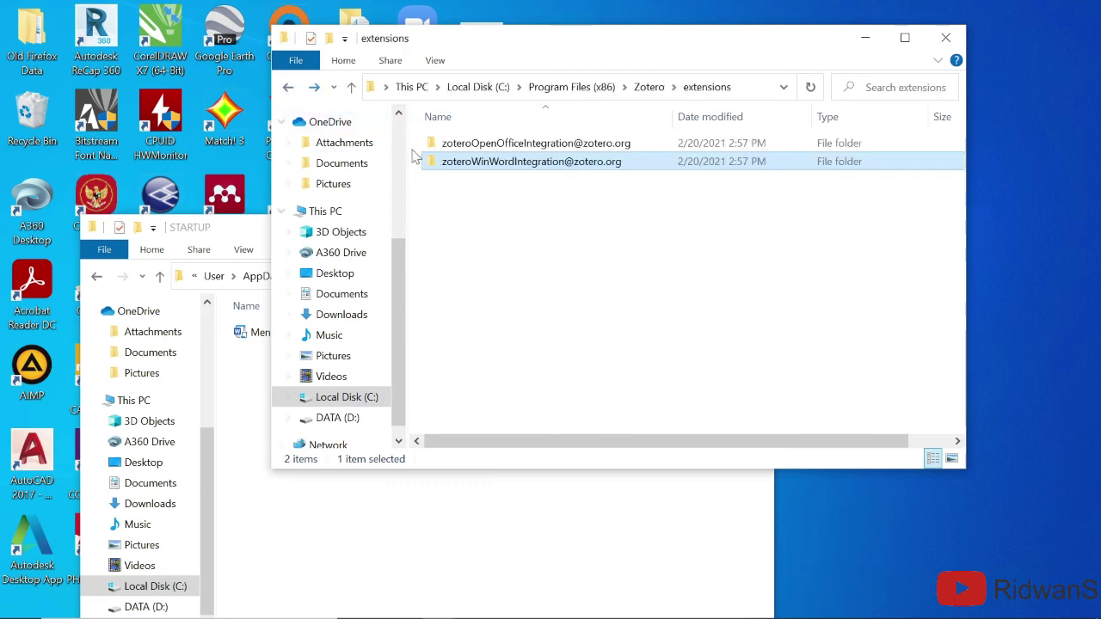
pyautogui.click(289, 90)
pyautogui.click(287, 89)
pyautogui.click(288, 90)
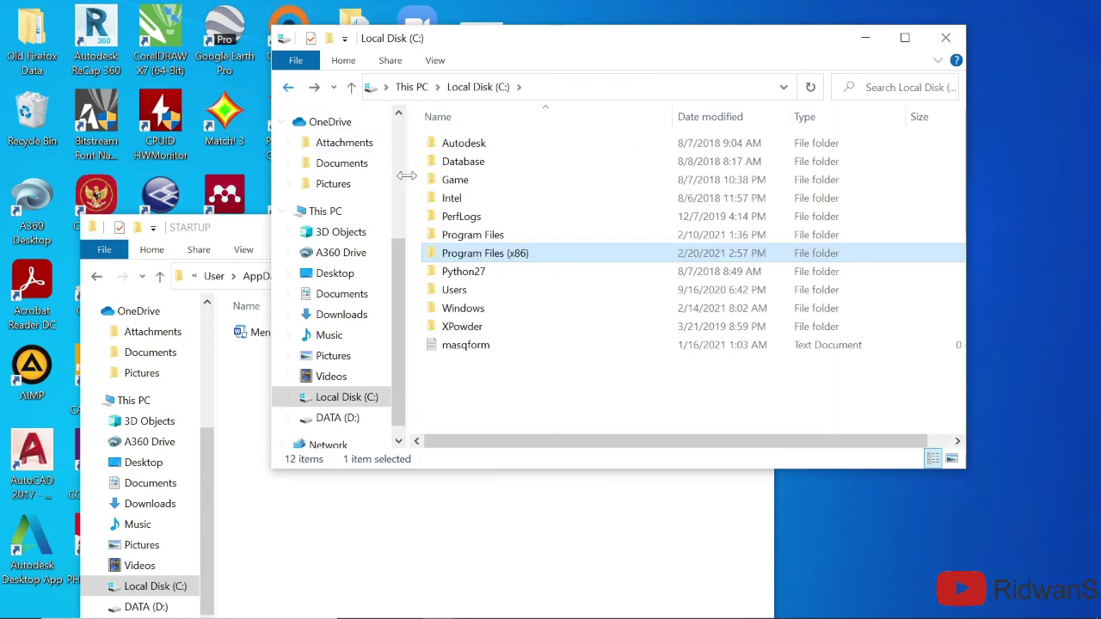
pyautogui.doubleClick(456, 256)
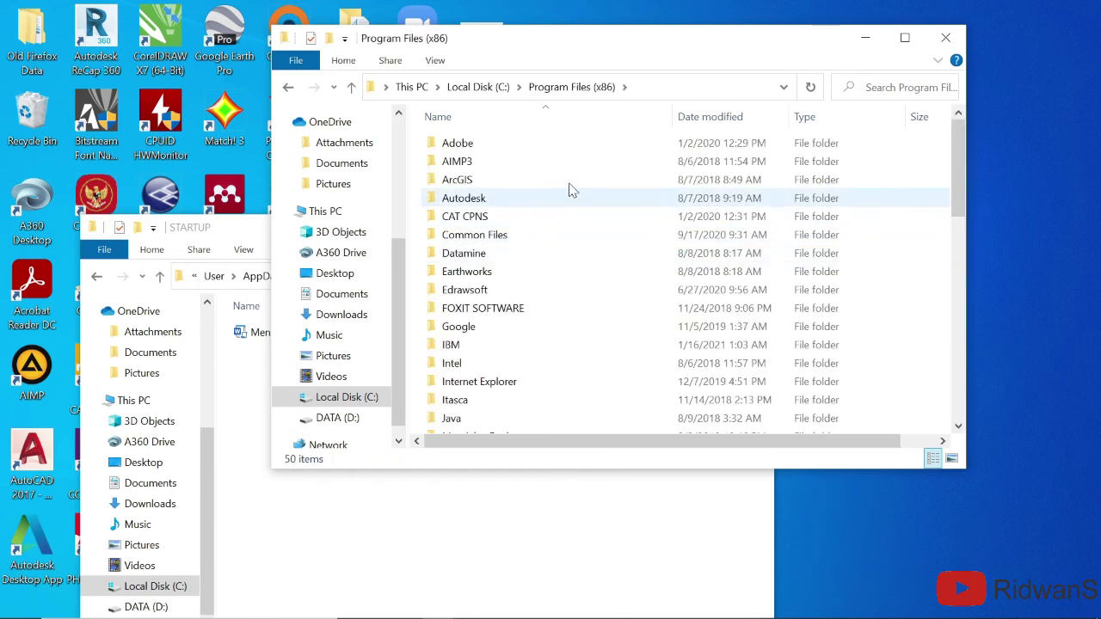
pyautogui.scroll(-5, 570, 186)
pyautogui.scroll(-5, 570, 258)
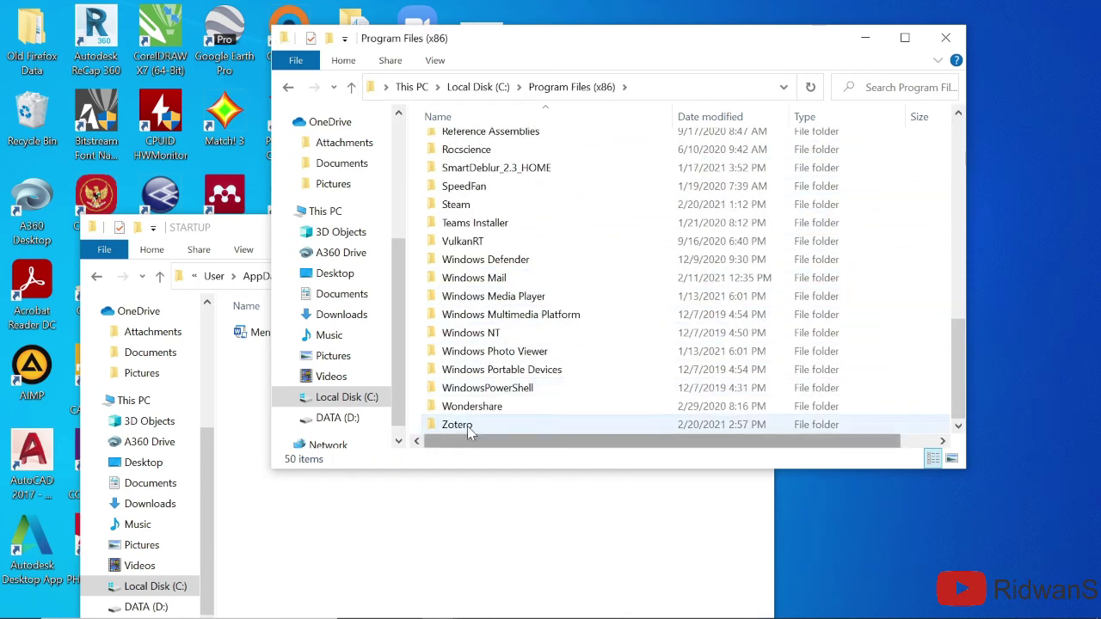
pyautogui.doubleClick(472, 425)
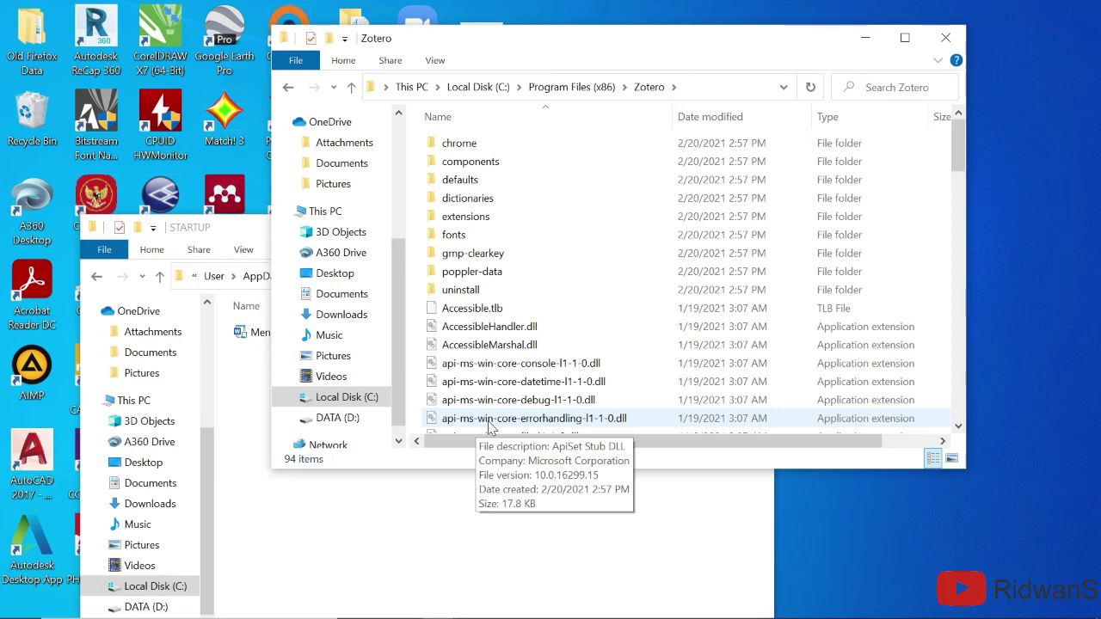
pyautogui.doubleClick(469, 216)
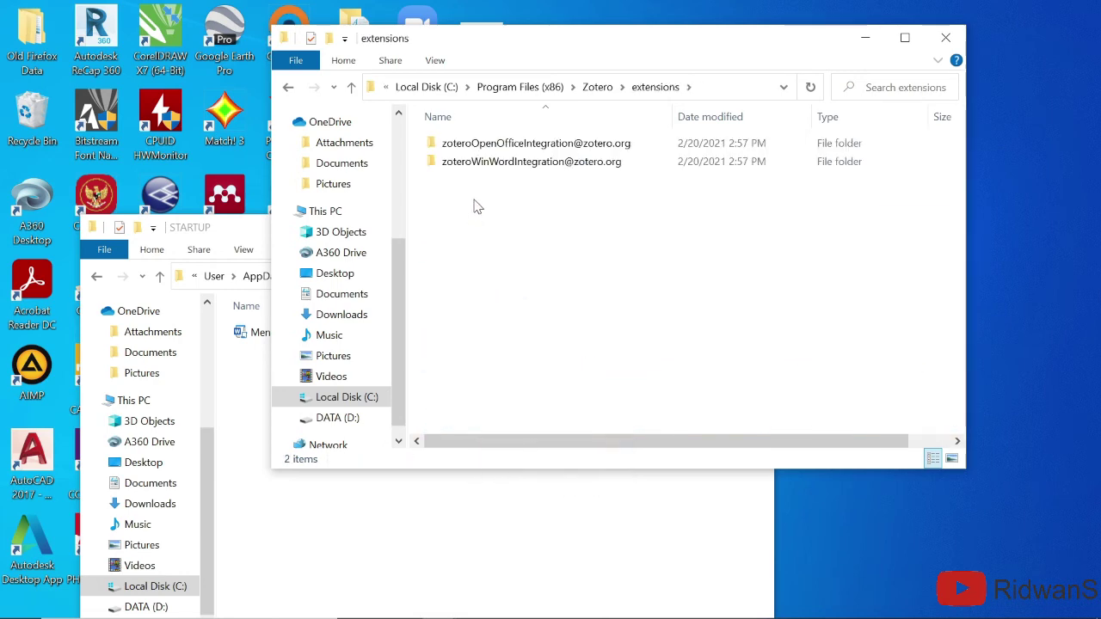
pyautogui.doubleClick(479, 161)
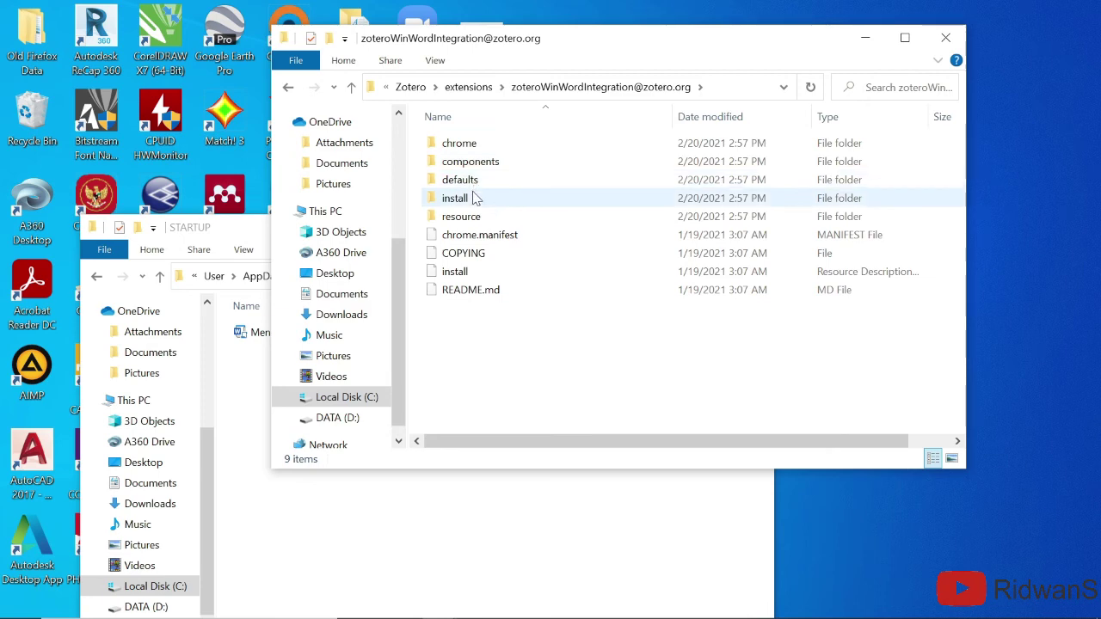
pyautogui.doubleClick(476, 198)
# - Paste the Zotero template into Word's STARTUP folder beside Mendeley-1.19.4
pyautogui.click(464, 148)
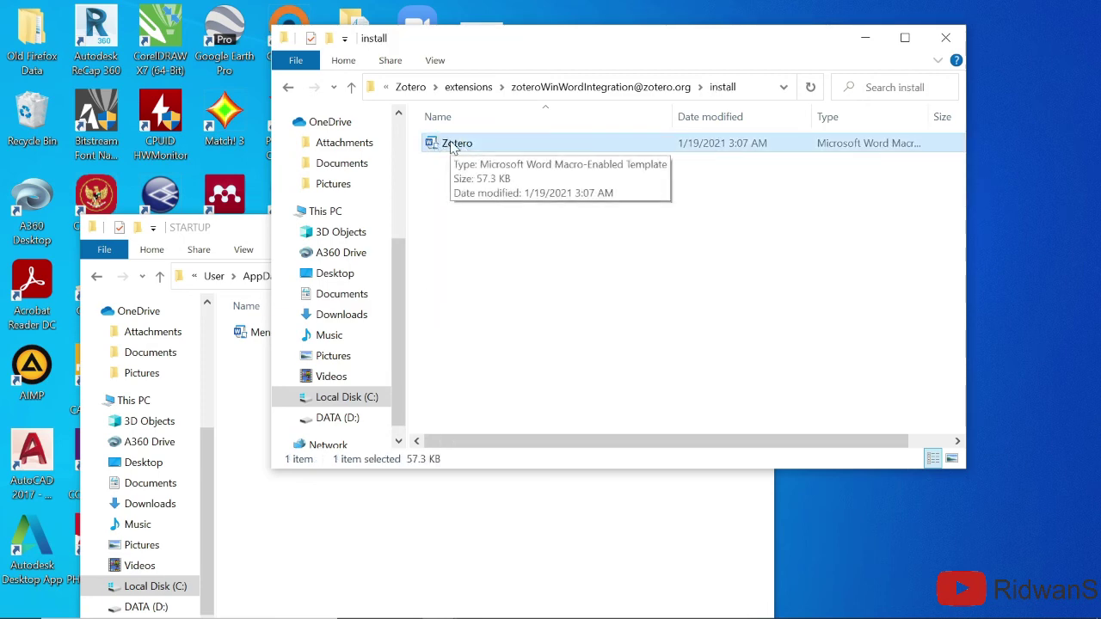
pyautogui.click(243, 392)
pyautogui.moveTo(462, 237); pyautogui.dragTo(583, 82)
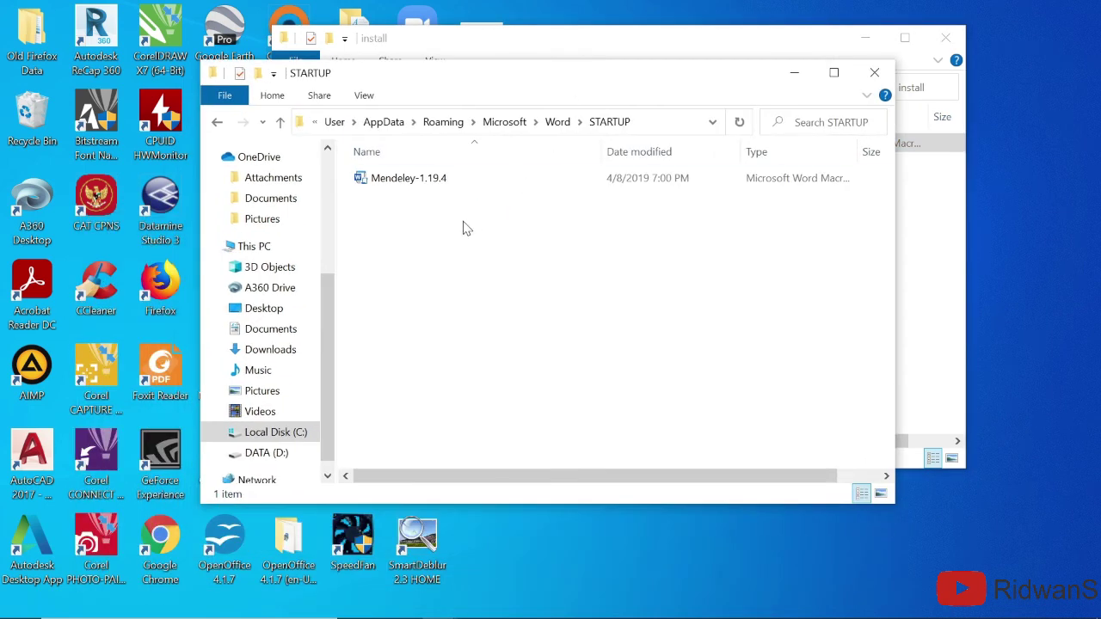
pyautogui.hotkey('ctrl', 'v')
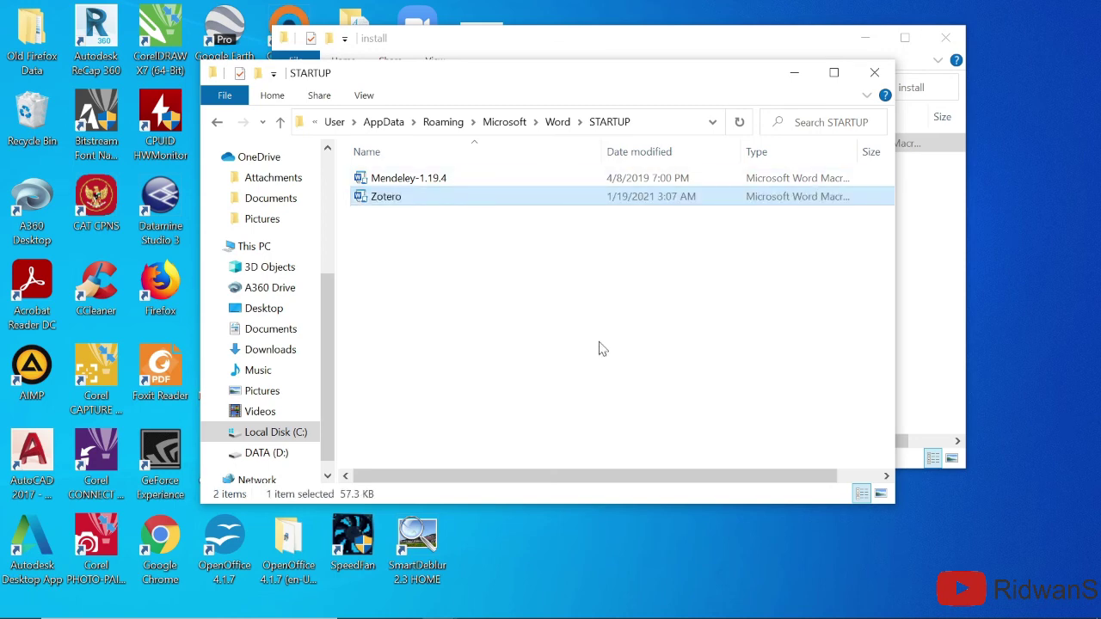
# - Restart Word with a blank document and confirm the Zotero tab's citation and bibliography tools
pyautogui.click(721, 612)
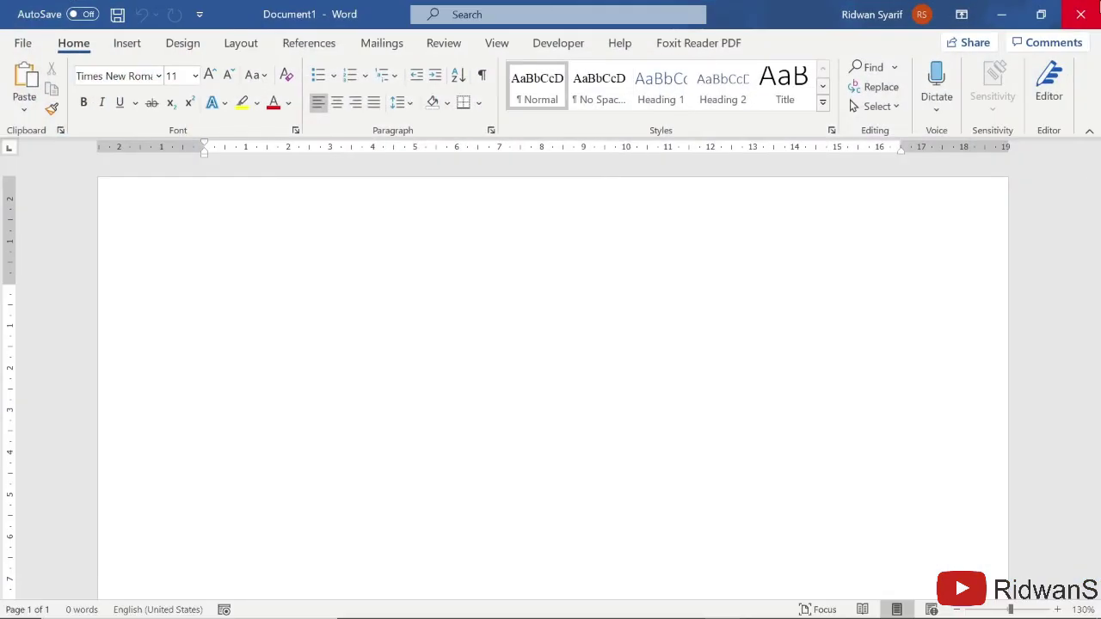
pyautogui.click(1081, 14)
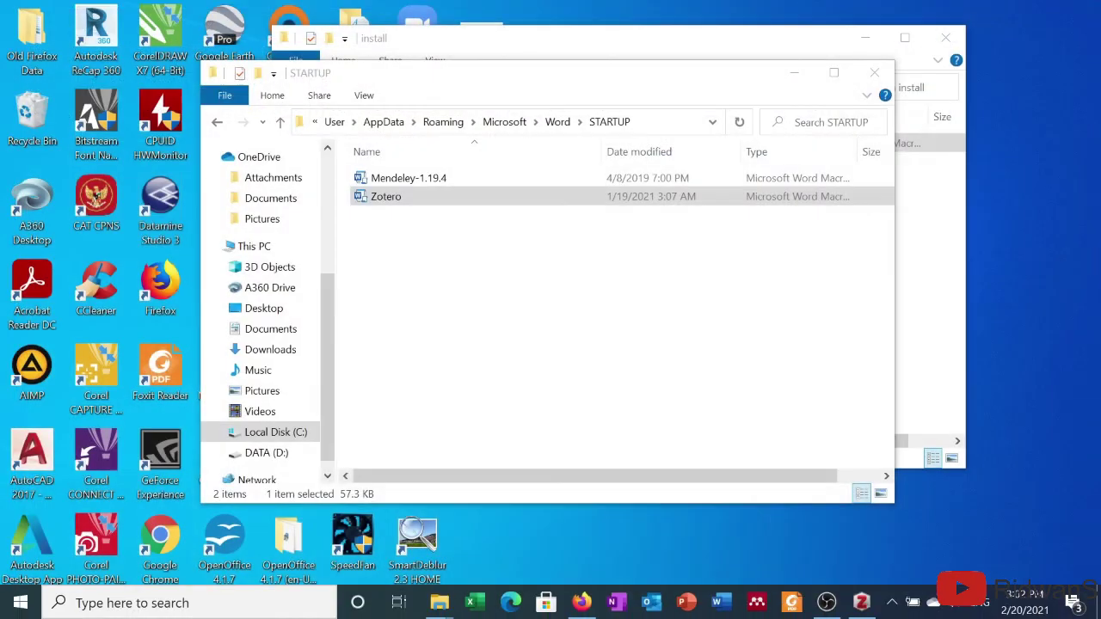
pyautogui.click(725, 607)
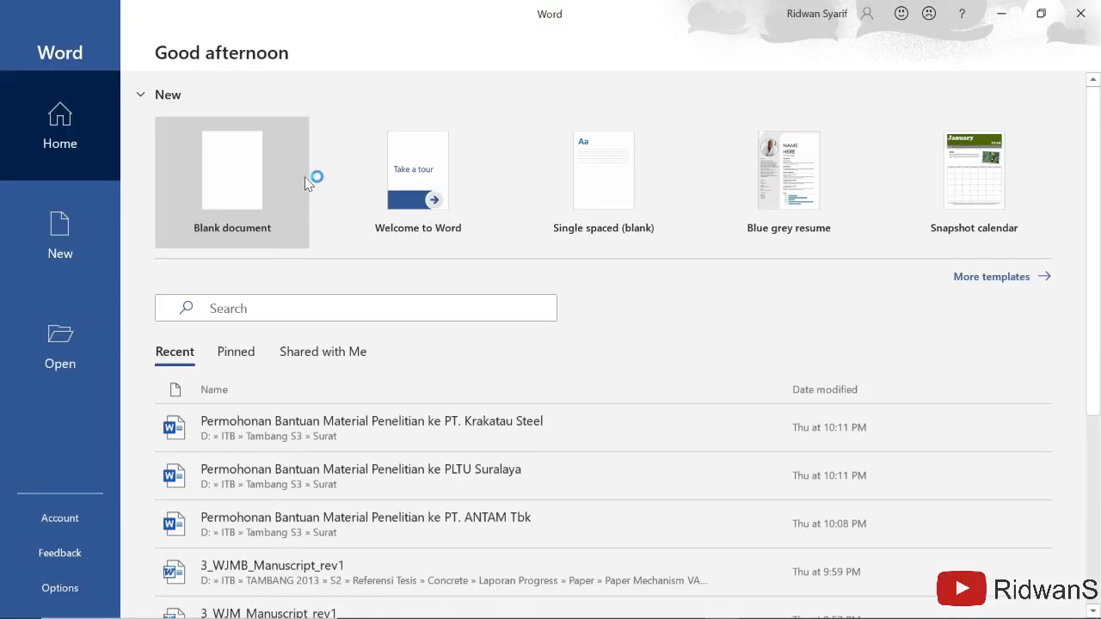
pyautogui.click(307, 183)
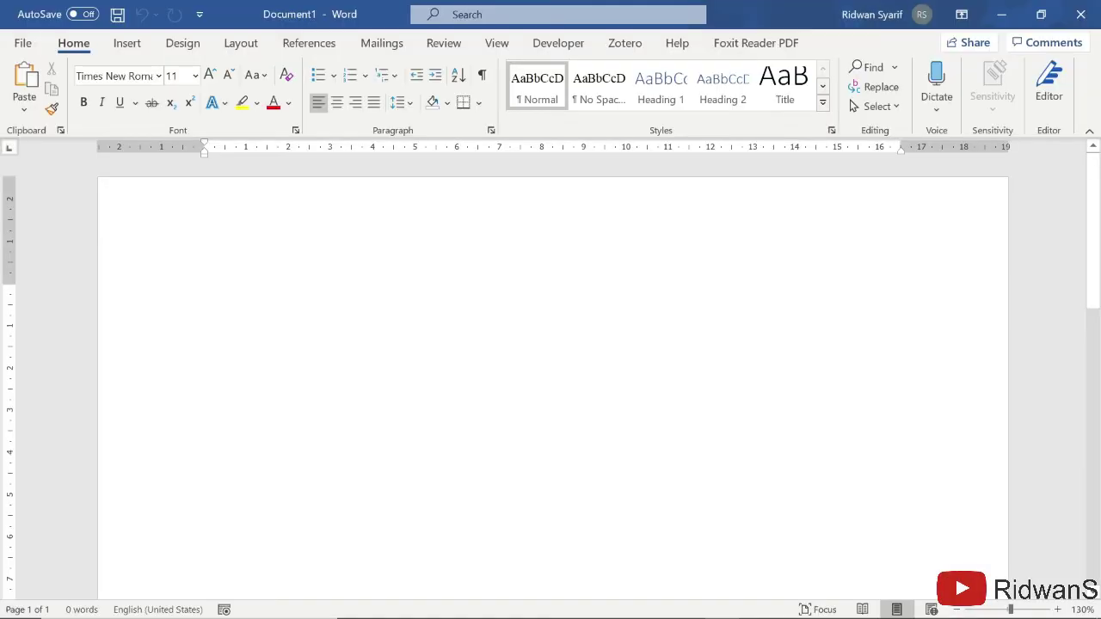
pyautogui.click(625, 44)
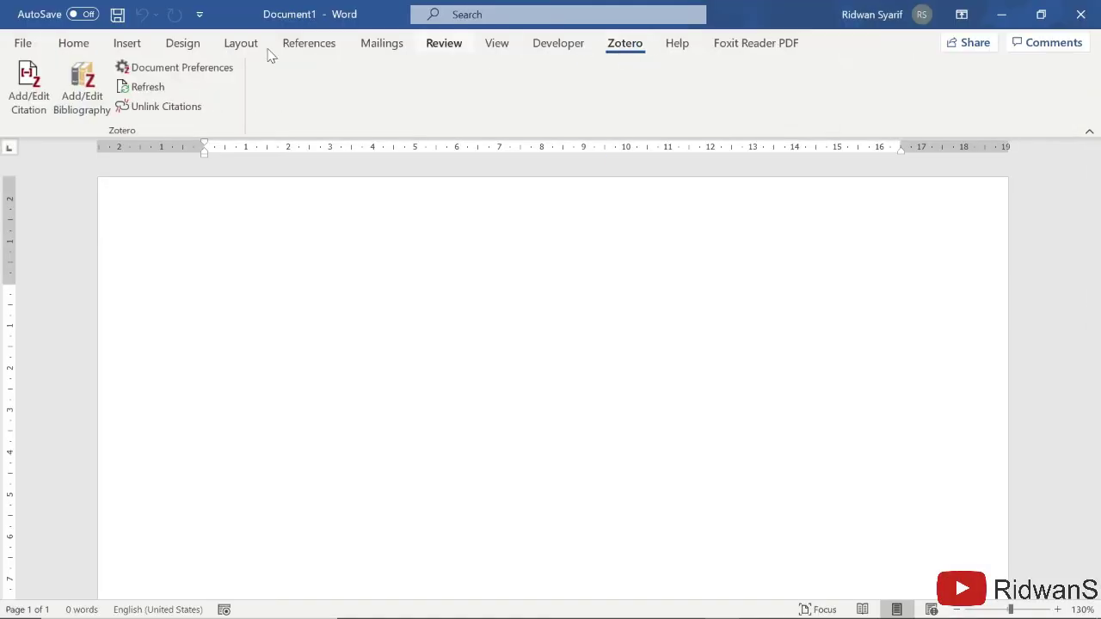
pyautogui.click(1001, 15)
pyautogui.click(665, 321)
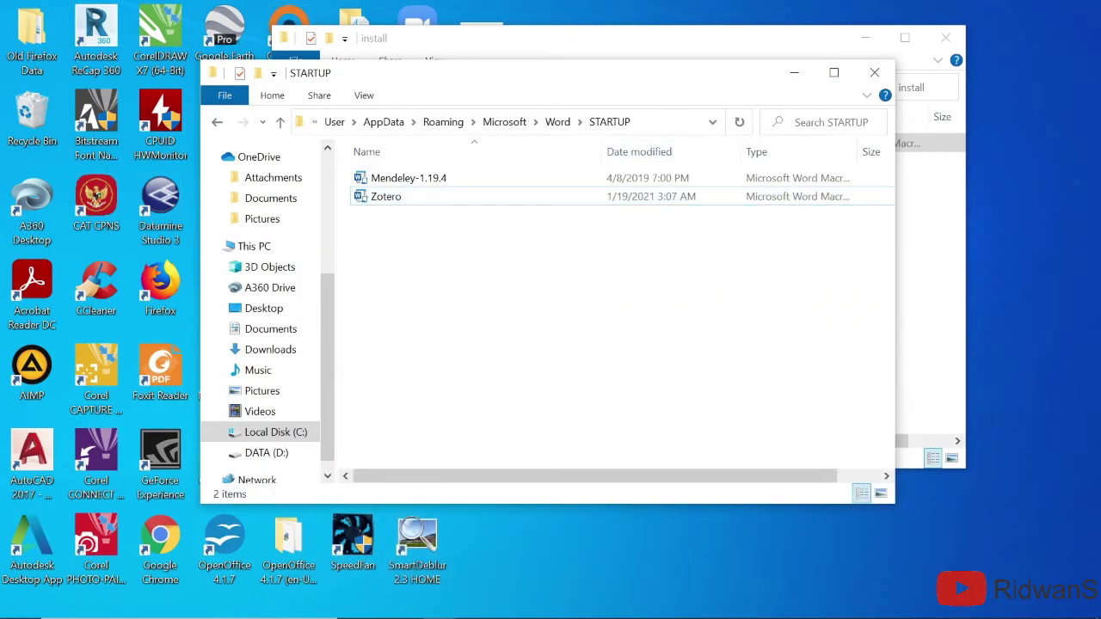
# - Close the STARTUP window, bring back Document1, and run Refresh from the Zotero tab
pyautogui.click(874, 72)
pyautogui.moveTo(706, 49); pyautogui.dragTo(665, 127)
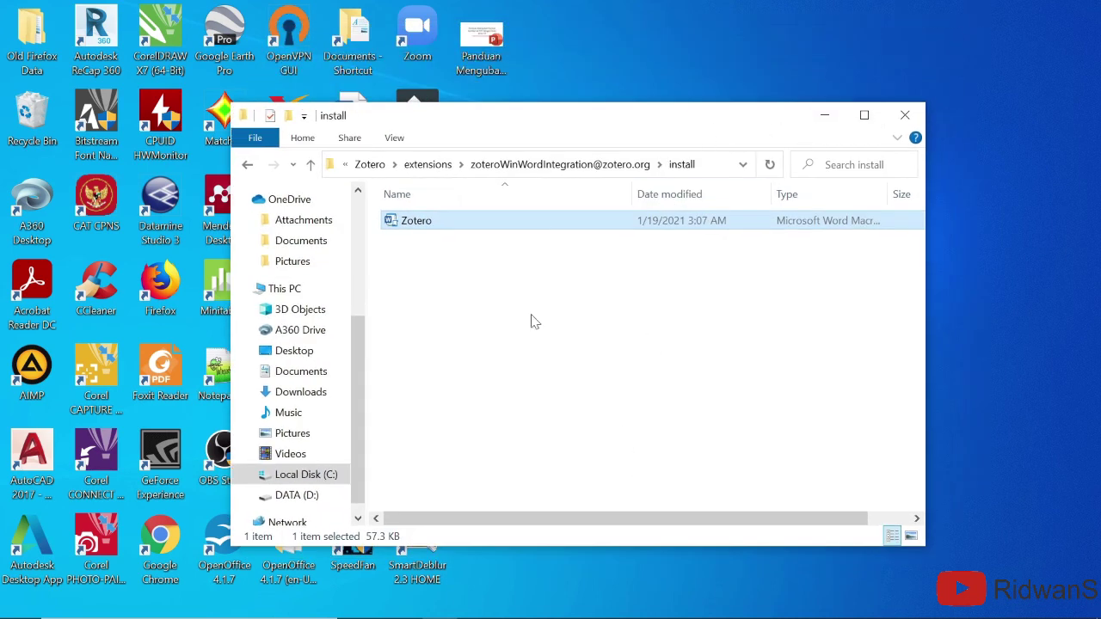
pyautogui.moveTo(641, 615)
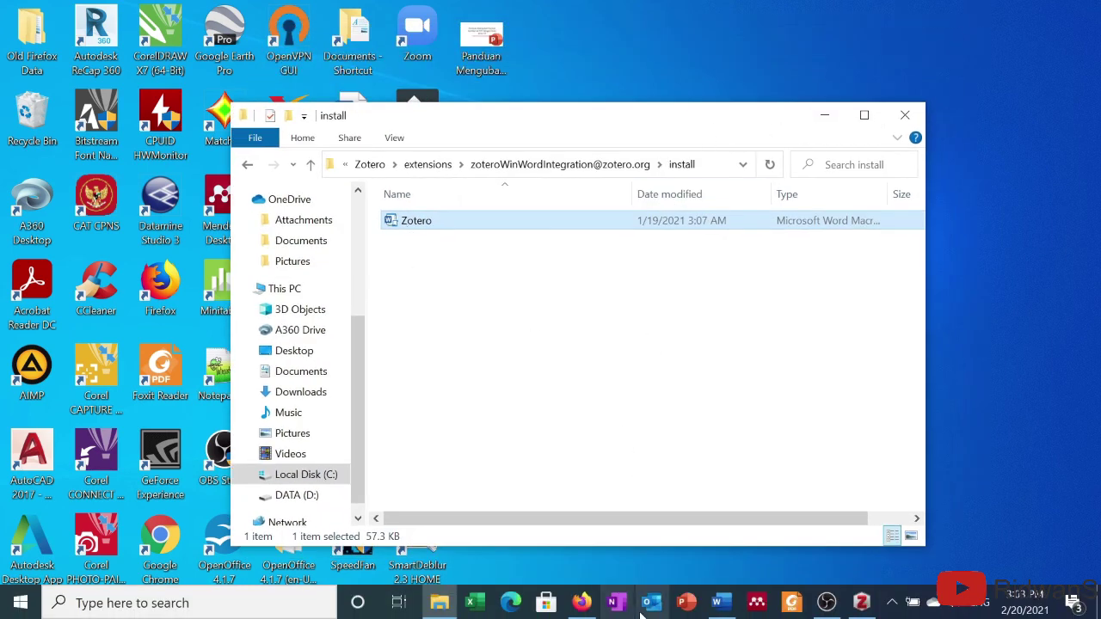
pyautogui.click(721, 602)
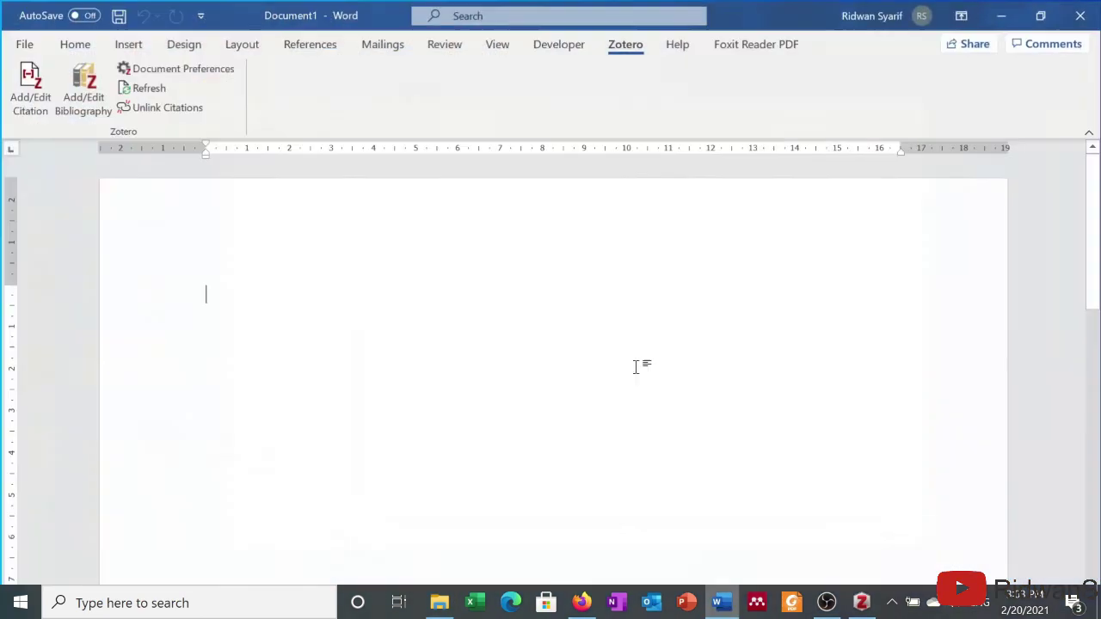
pyautogui.click(74, 43)
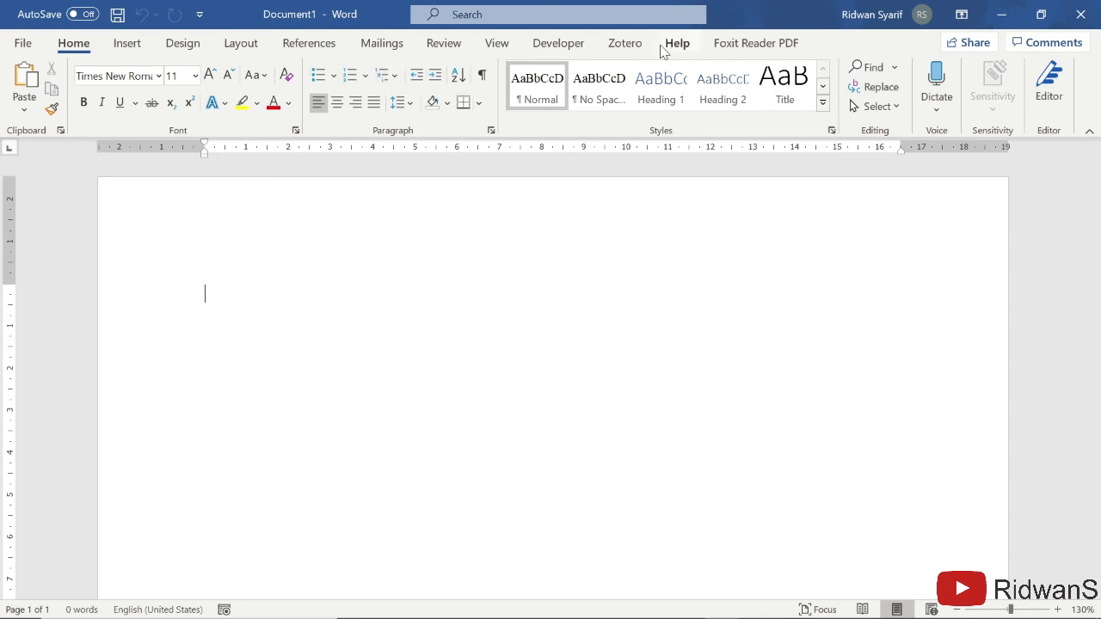
pyautogui.click(616, 45)
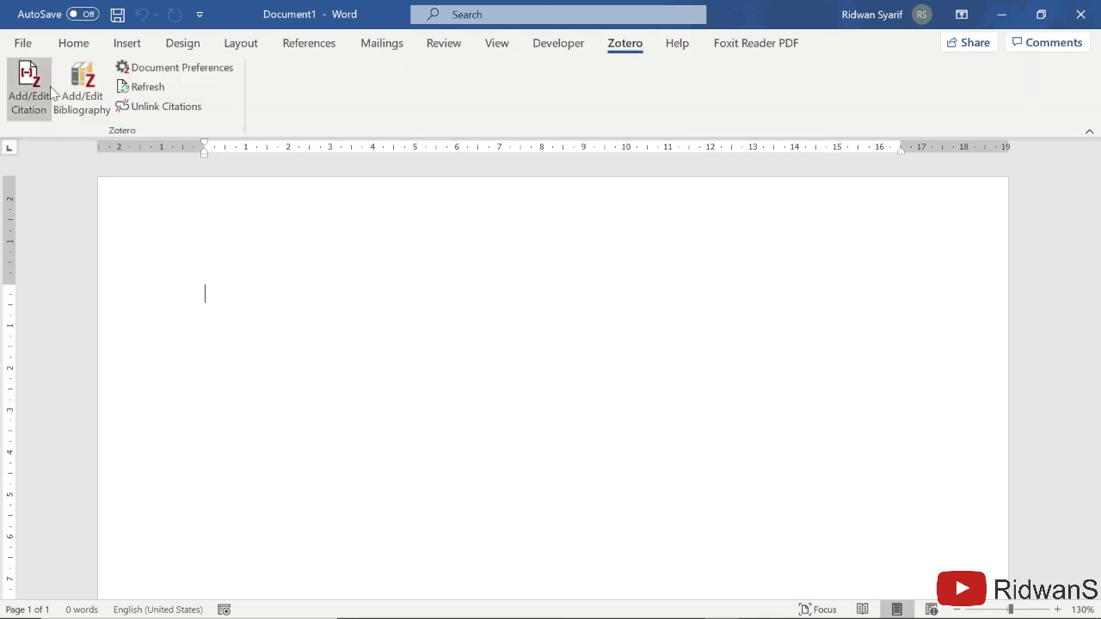
pyautogui.click(127, 89)
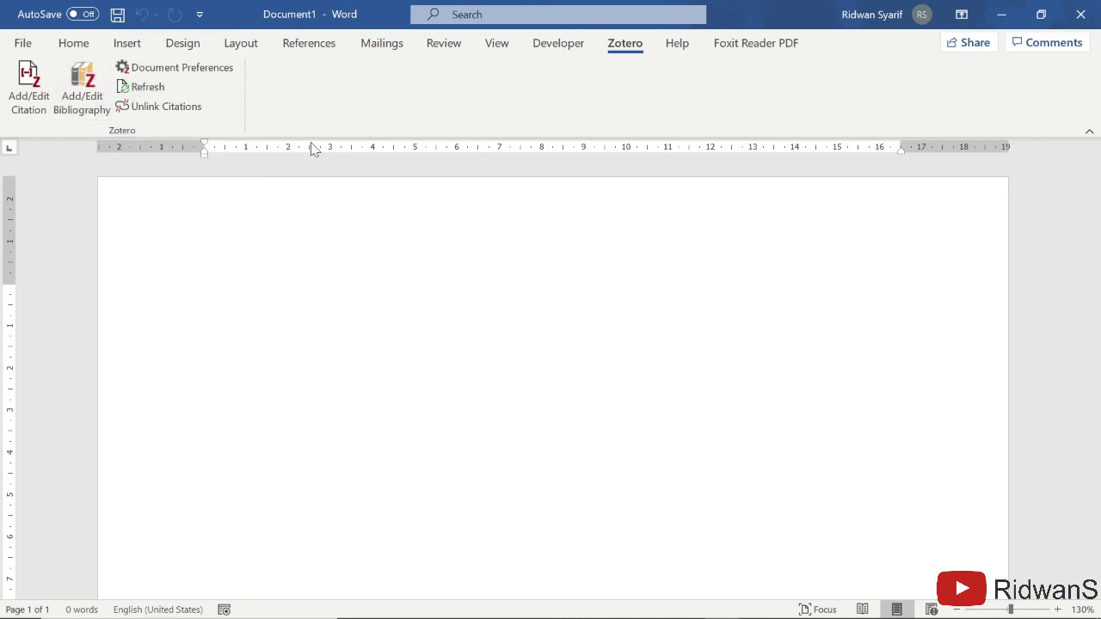